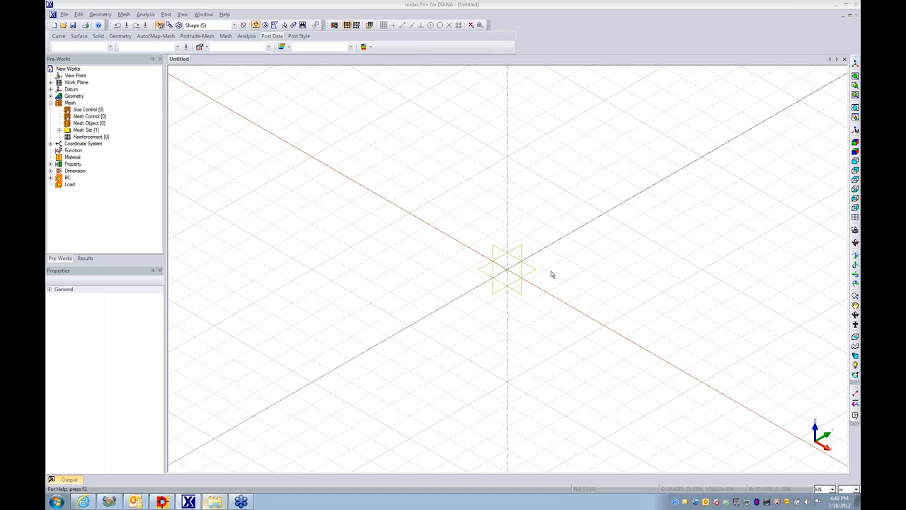
# - Create a solid box at corner 0, 0, 0 with length, width and height of 100
pyautogui.moveTo(533, 319); pyautogui.dragTo(536, 293, button='middle')
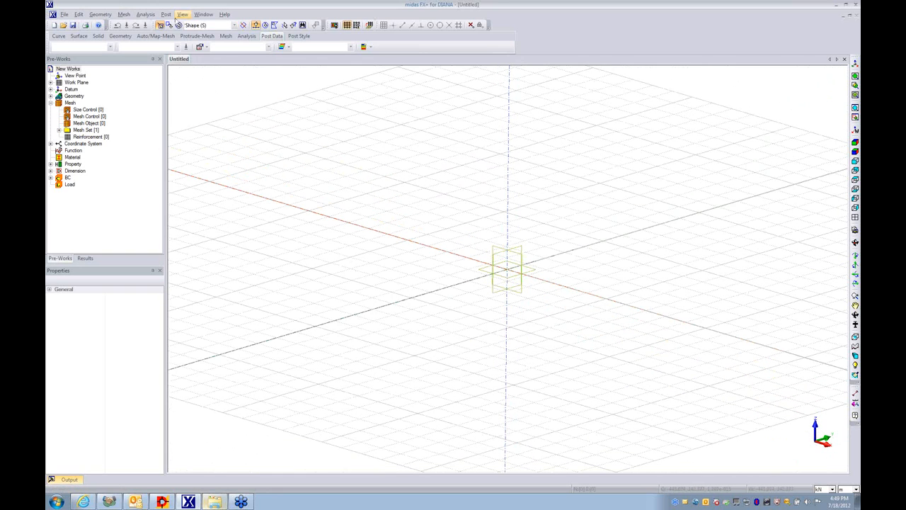
pyautogui.click(99, 36)
pyautogui.click(73, 47)
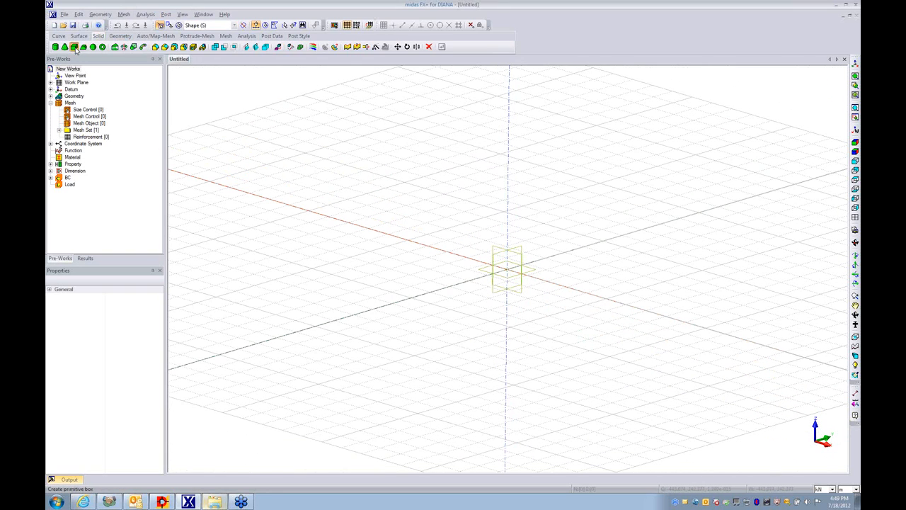
pyautogui.click(128, 176)
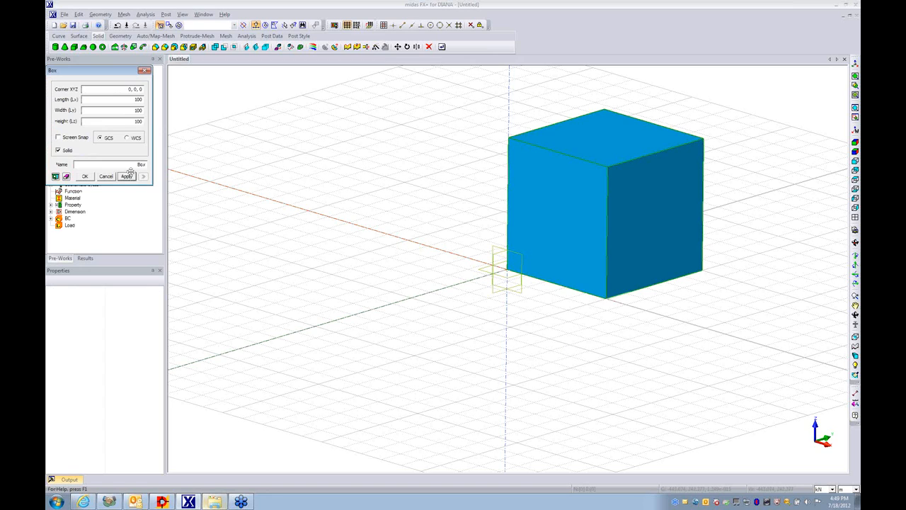
pyautogui.click(143, 71)
# - Draw a 3D line along the box's vertical edge from 0, 0, 100 to 0, 0, 0
pyautogui.click(60, 36)
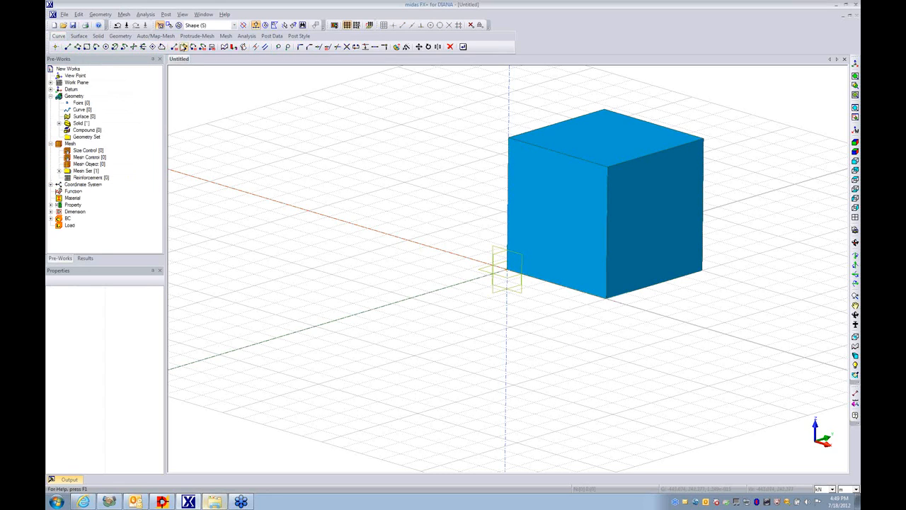
pyautogui.click(173, 47)
pyautogui.click(509, 137)
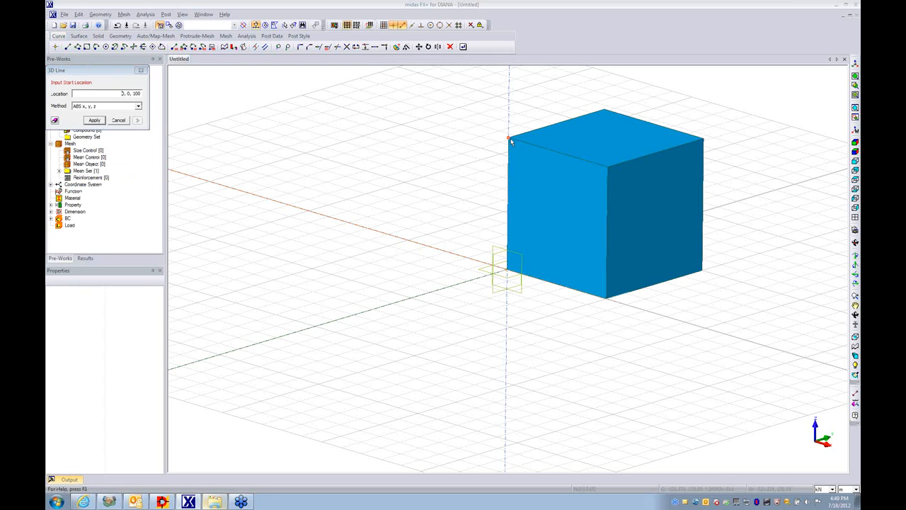
pyautogui.click(509, 272)
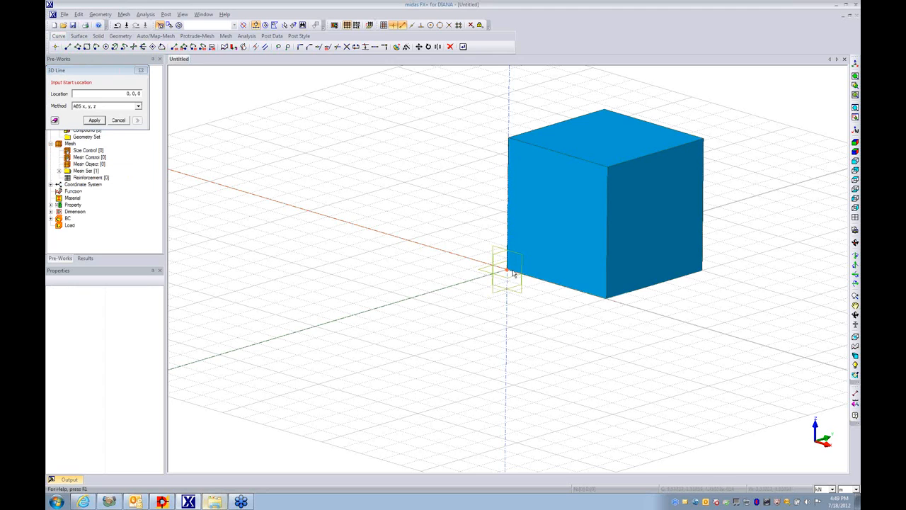
pyautogui.press('Escape')
# - Move the line along the top-face diagonal from 0, 0, 100 towards 100, 100, 100 by half the diagonal's length
pyautogui.click(418, 47)
pyautogui.moveTo(440, 132); pyautogui.dragTo(525, 322)
pyautogui.click(84, 131)
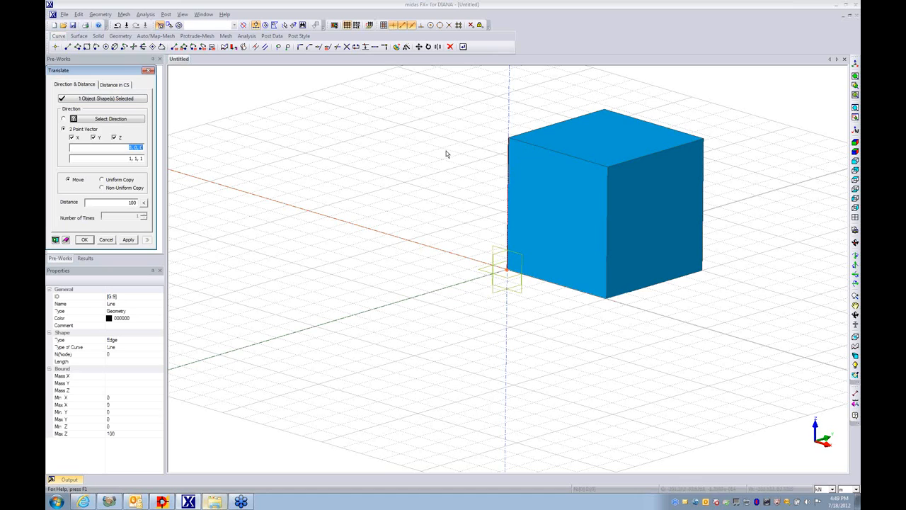
pyautogui.click(509, 139)
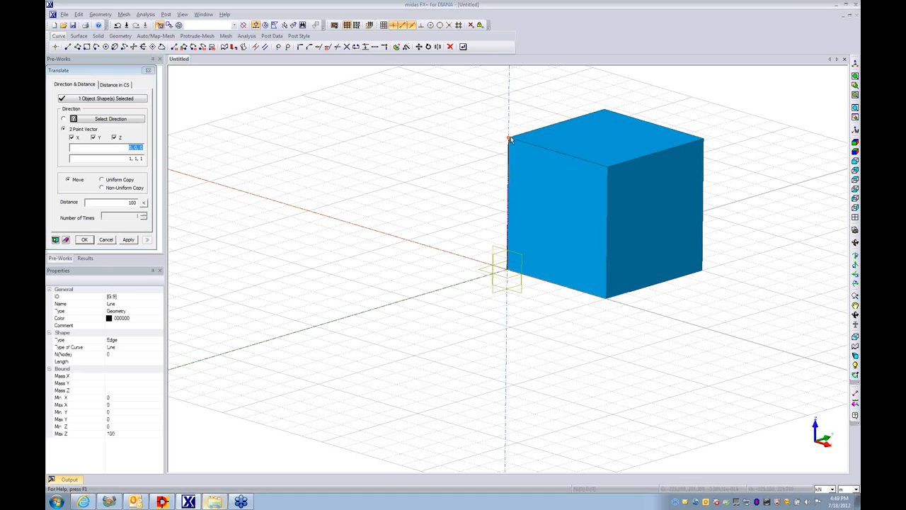
pyautogui.click(703, 140)
pyautogui.click(144, 203)
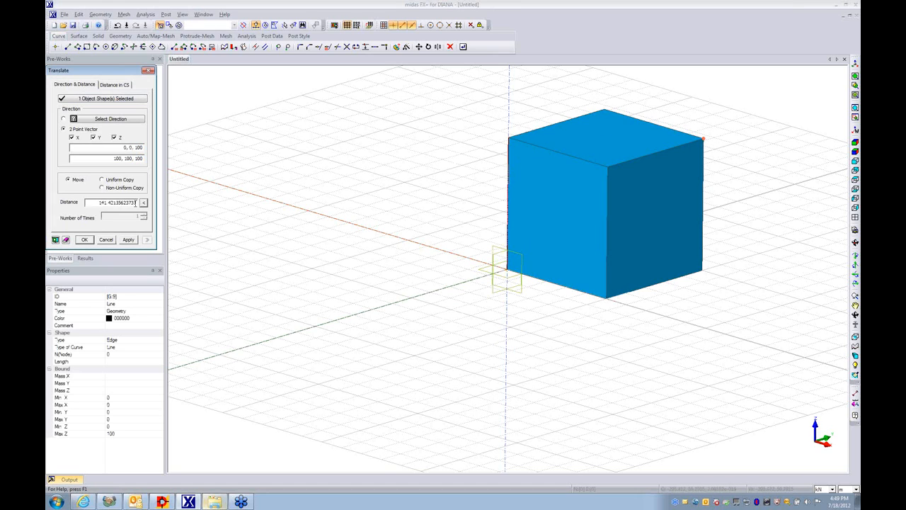
pyautogui.write('/2')
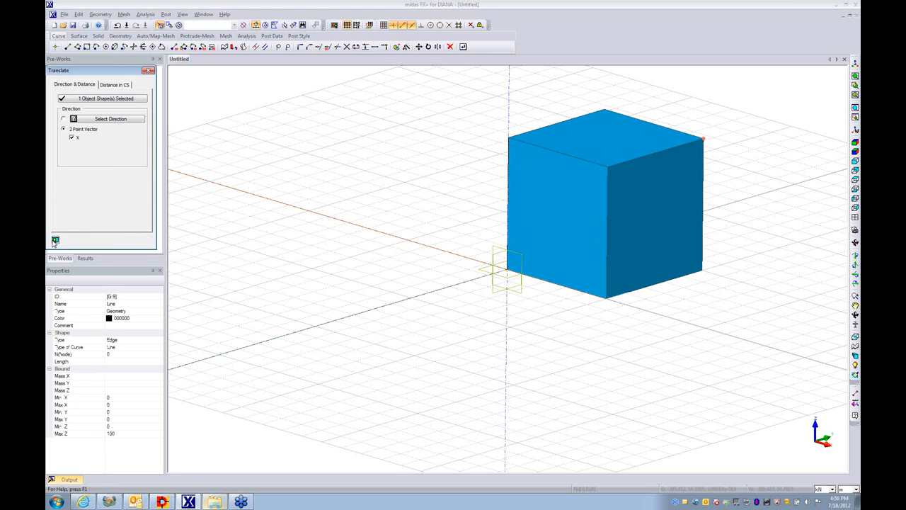
pyautogui.click(82, 240)
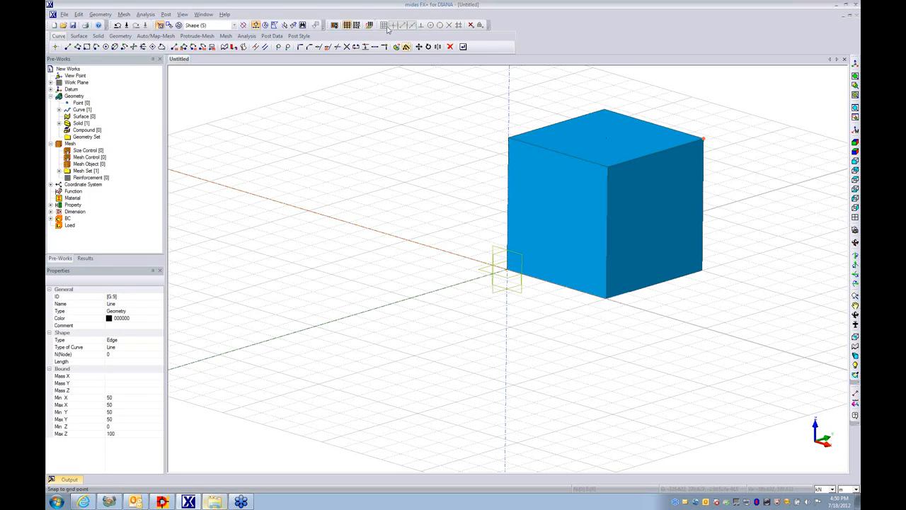
# - Hide the work-plane grid and make the box transparent so the line inside can be seen
pyautogui.click(346, 24)
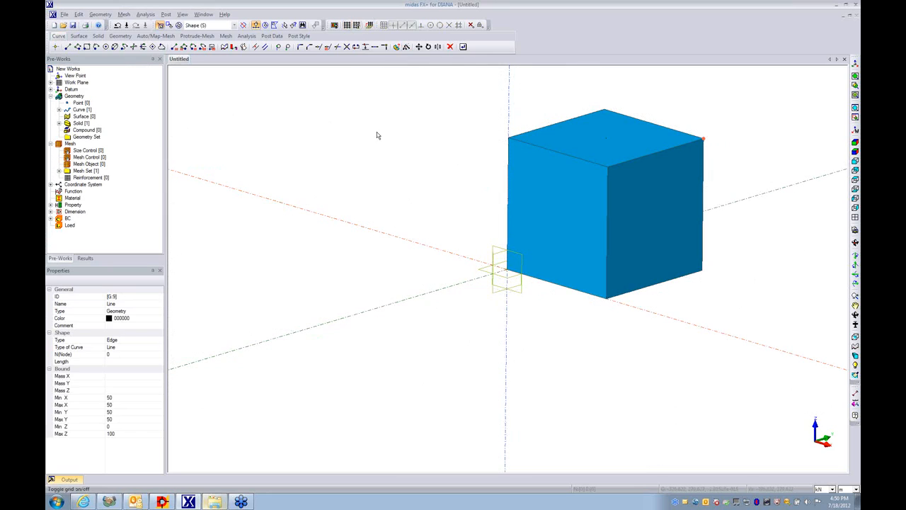
pyautogui.rightClick(554, 175)
pyautogui.click(580, 226)
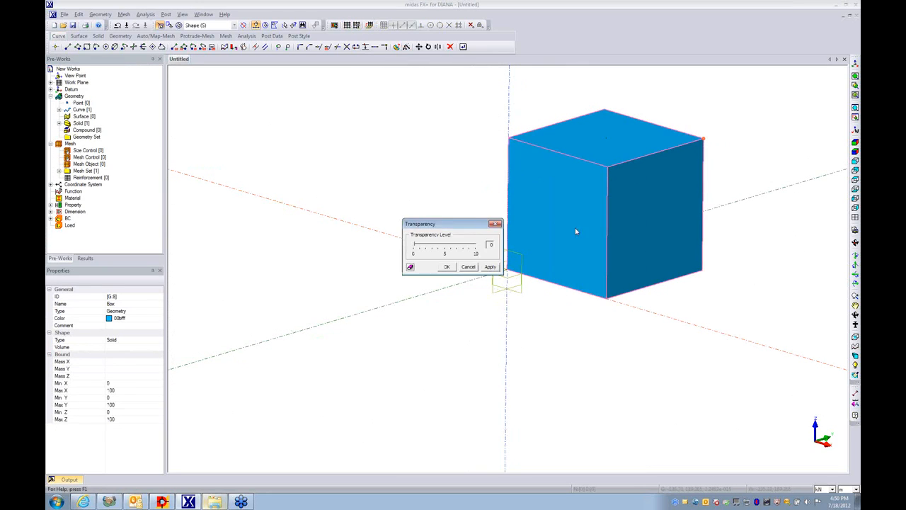
pyautogui.click(447, 268)
pyautogui.moveTo(656, 318); pyautogui.dragTo(524, 350, button='middle')
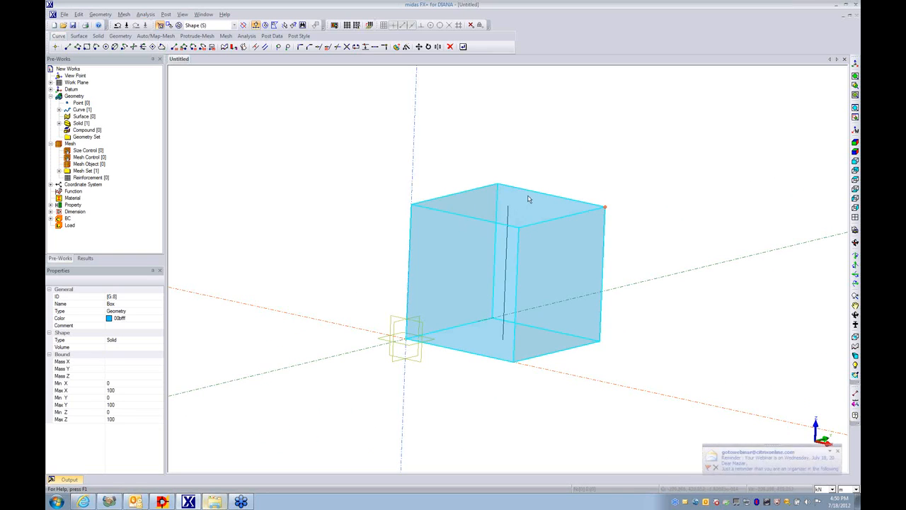
# - Create an isotropic material from the database entry ASTM(RC)_C2500
pyautogui.click(139, 17)
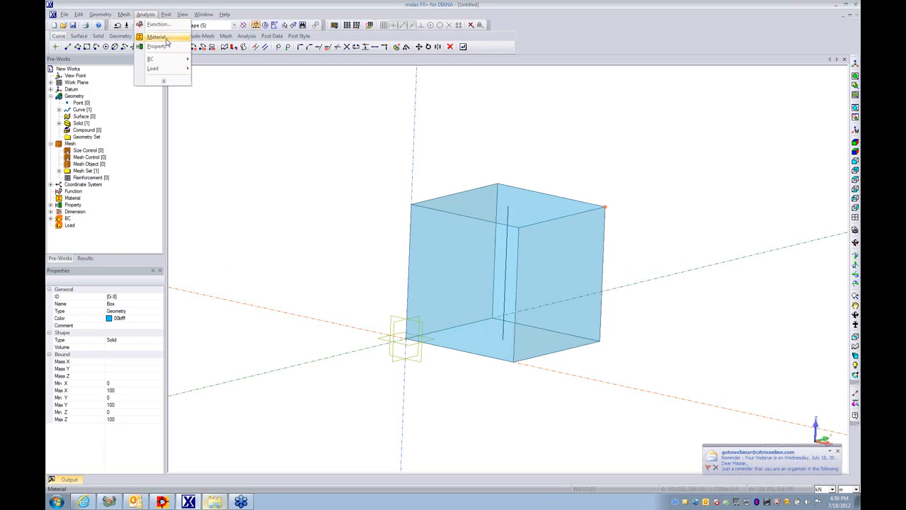
pyautogui.click(165, 43)
pyautogui.click(201, 84)
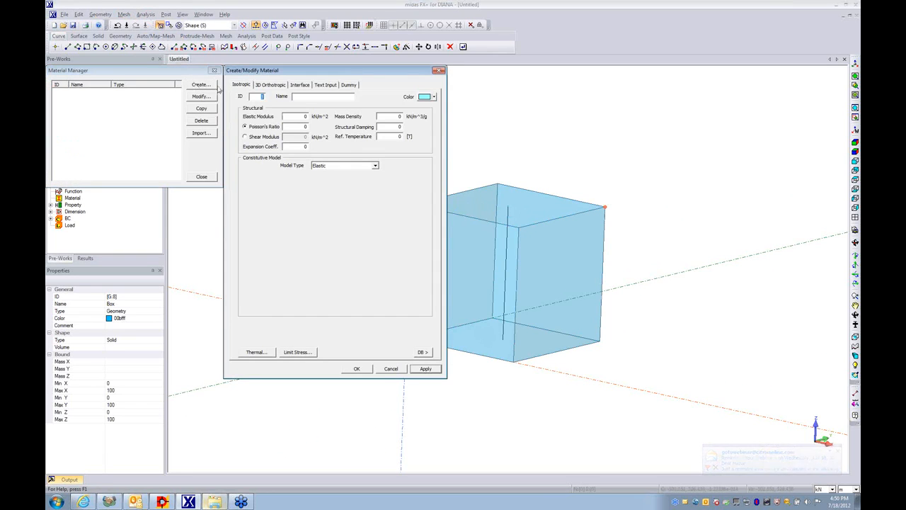
pyautogui.click(422, 352)
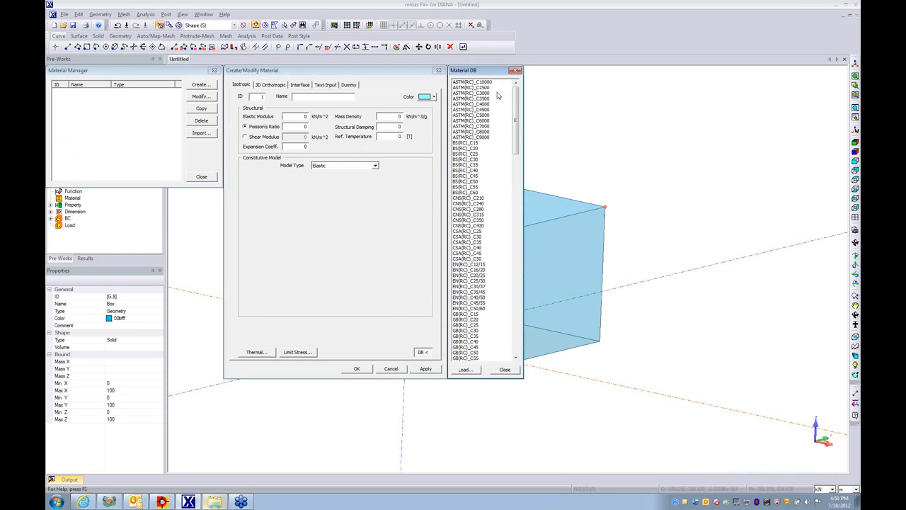
pyautogui.click(489, 88)
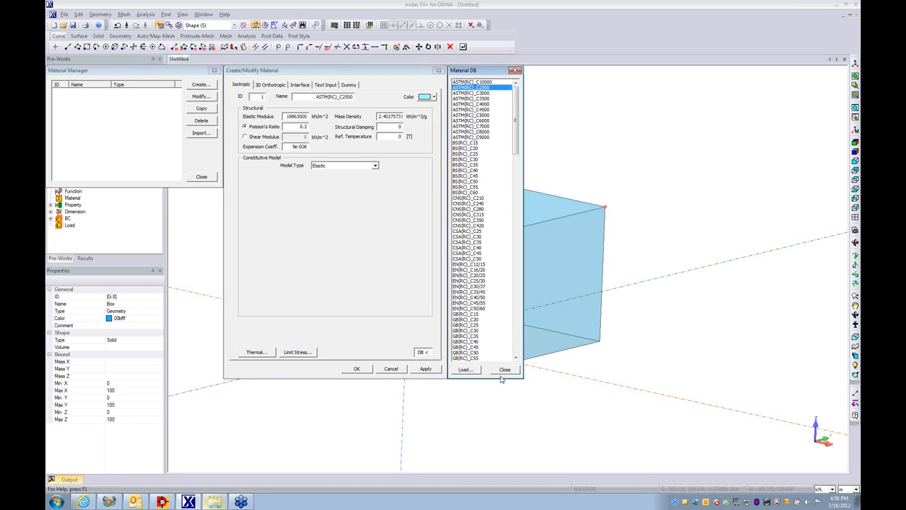
pyautogui.click(505, 370)
pyautogui.click(357, 369)
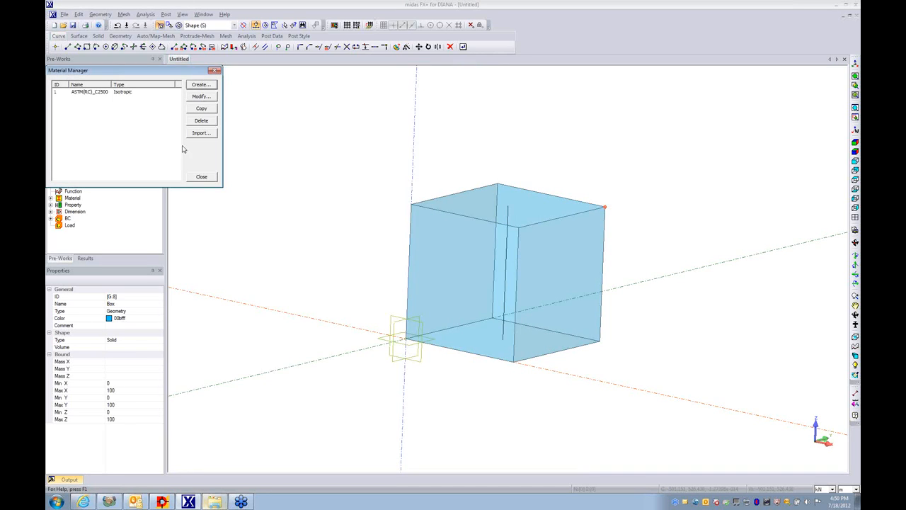
# - Create a second isotropic material from the database entry BS(RC)_C25 and name it Beam
pyautogui.click(191, 85)
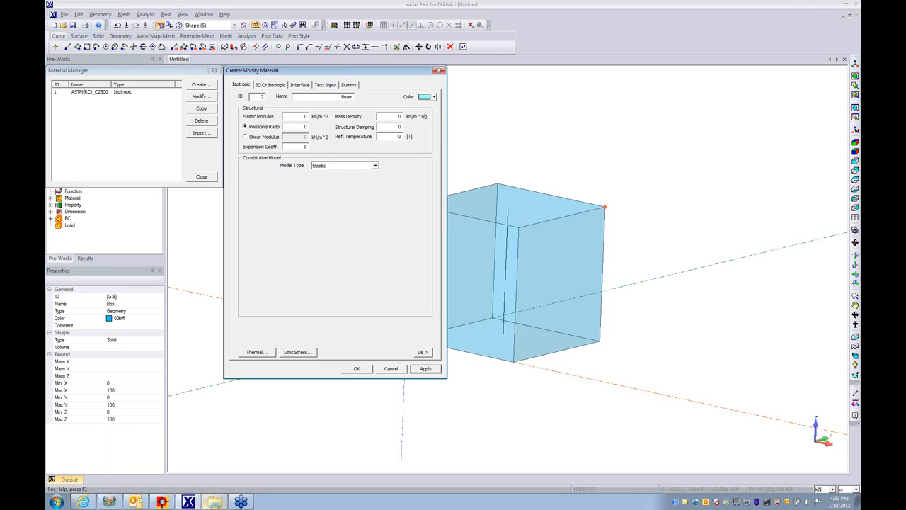
pyautogui.click(422, 352)
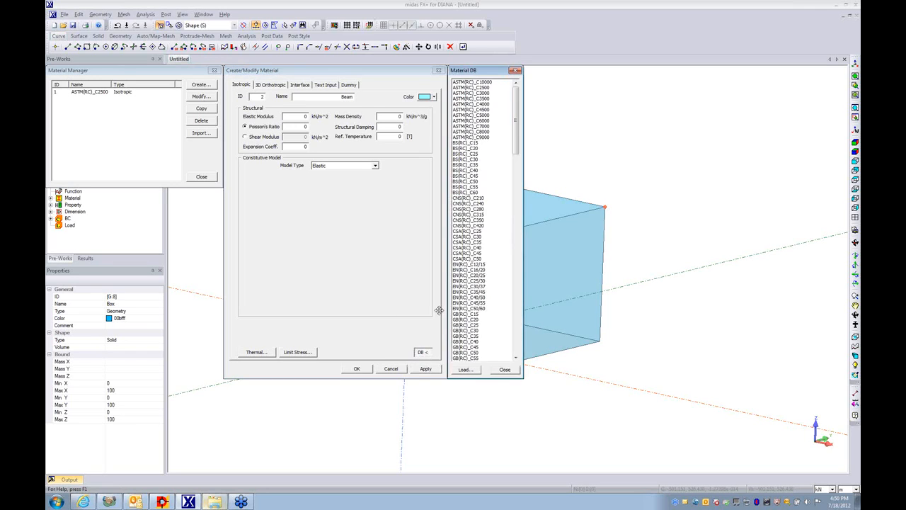
pyautogui.click(467, 153)
pyautogui.click(499, 364)
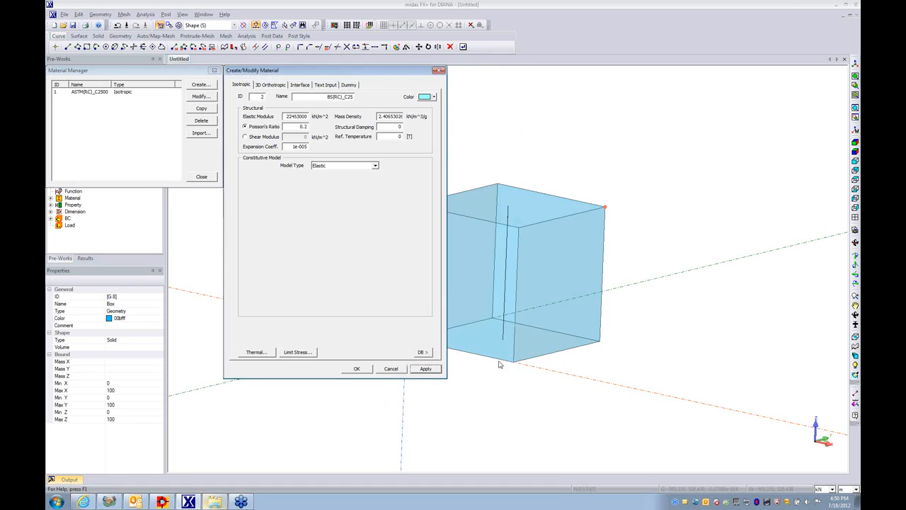
pyautogui.moveTo(327, 96); pyautogui.dragTo(352, 97)
pyautogui.write('E')
pyautogui.click(360, 369)
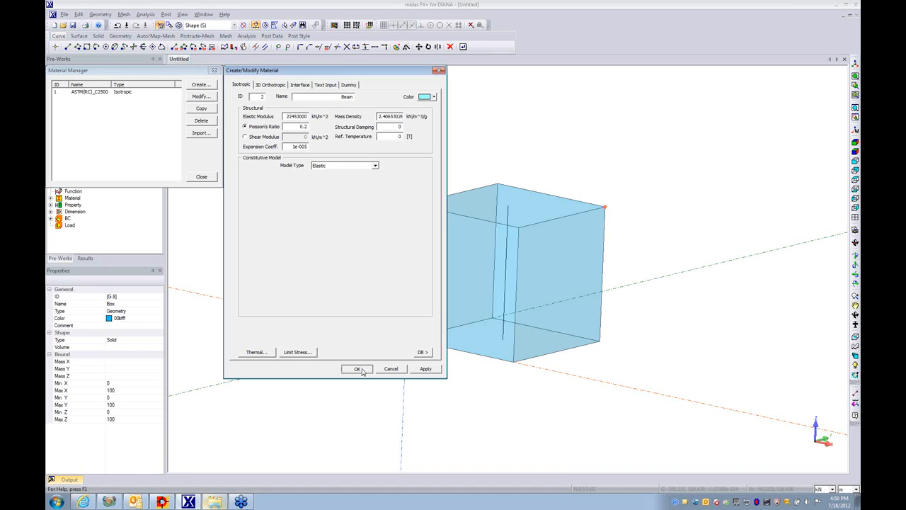
# - Rename the ASTM(RC)_C2500 material as Solid and close the Material Manager
pyautogui.click(92, 93)
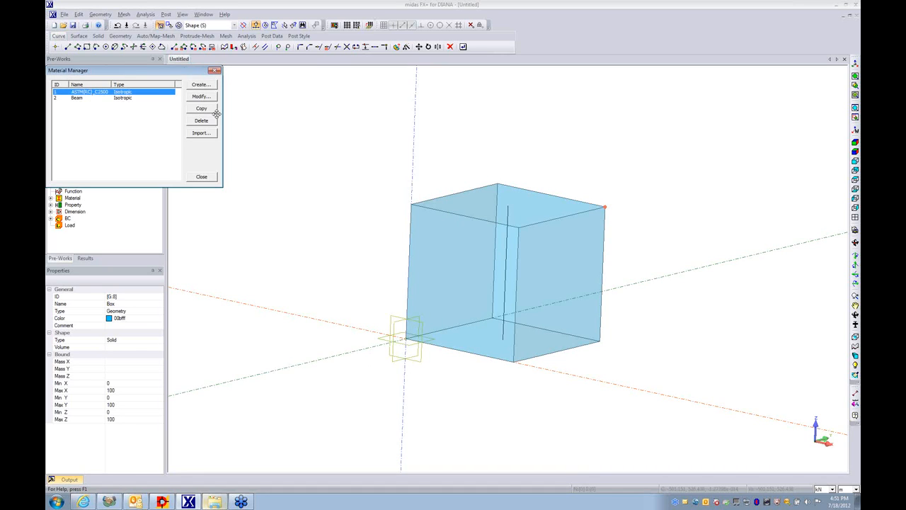
pyautogui.click(201, 96)
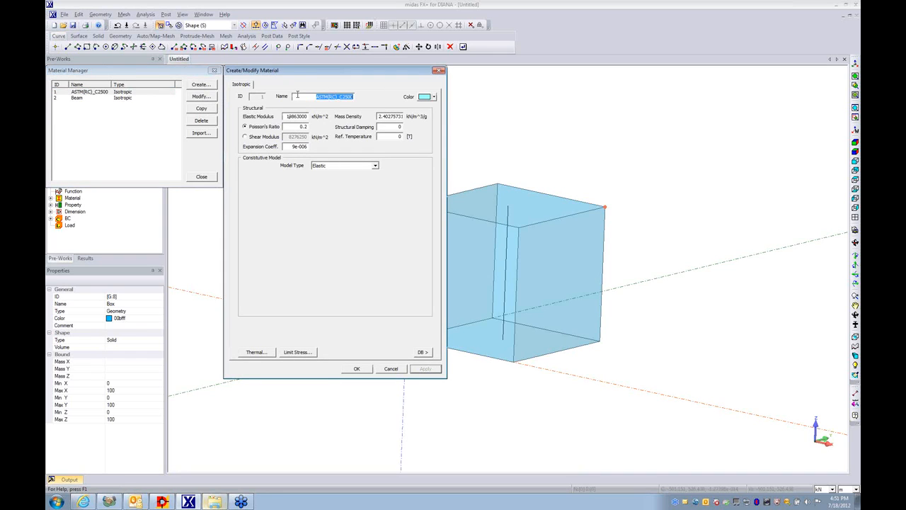
pyautogui.write('Solid')
pyautogui.click(355, 369)
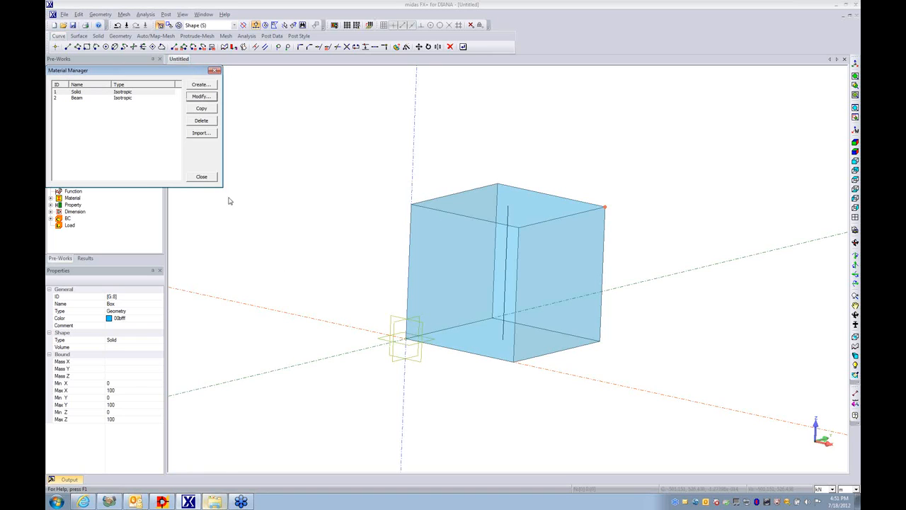
pyautogui.click(202, 176)
# - Create a regular 3D solid property with name and data name Solid, using the Solid material
pyautogui.click(147, 14)
pyautogui.click(156, 46)
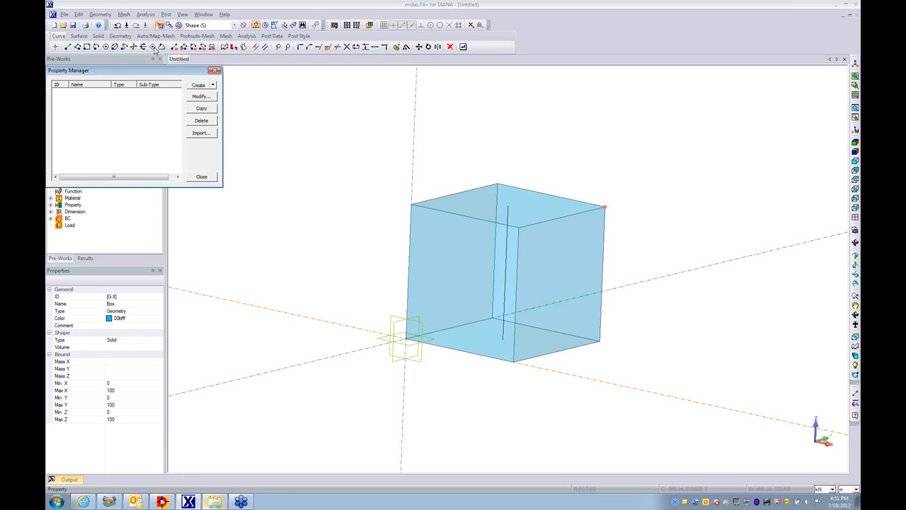
pyautogui.click(215, 85)
pyautogui.click(214, 107)
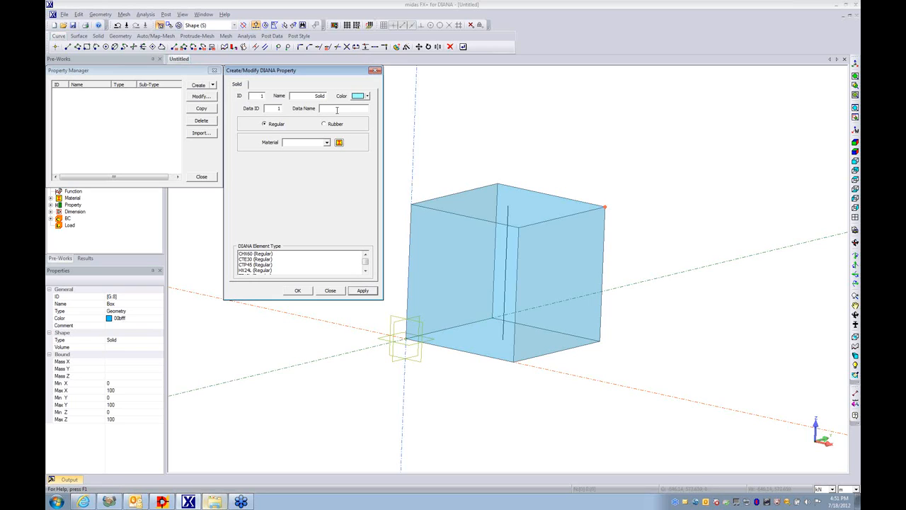
pyautogui.click(327, 143)
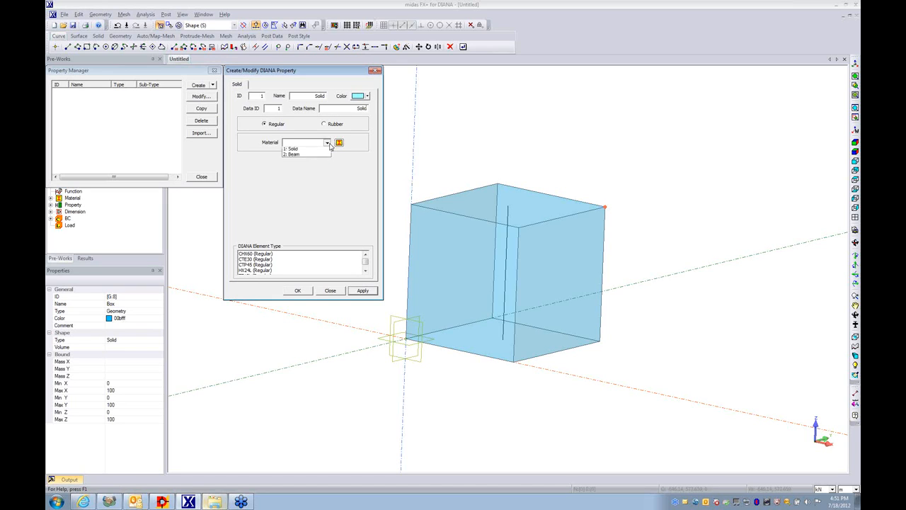
pyautogui.click(296, 150)
pyautogui.click(307, 292)
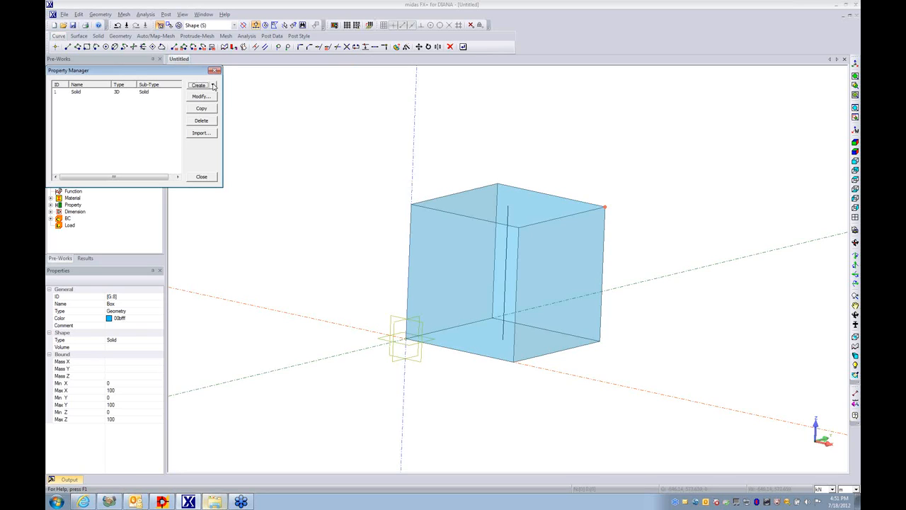
# - Create a curved-shape reinforcement bar section (1D) property with data ID 2 and the name and data name Beam Sec
pyautogui.click(214, 86)
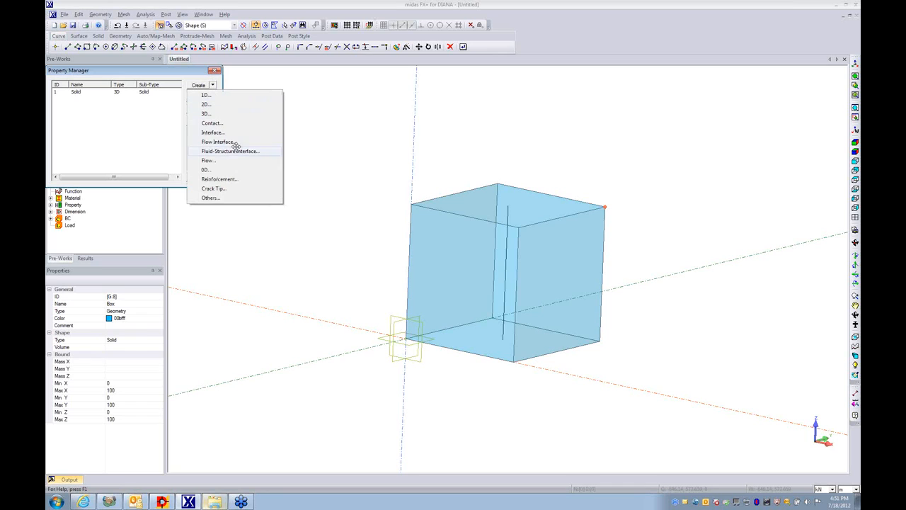
pyautogui.click(236, 179)
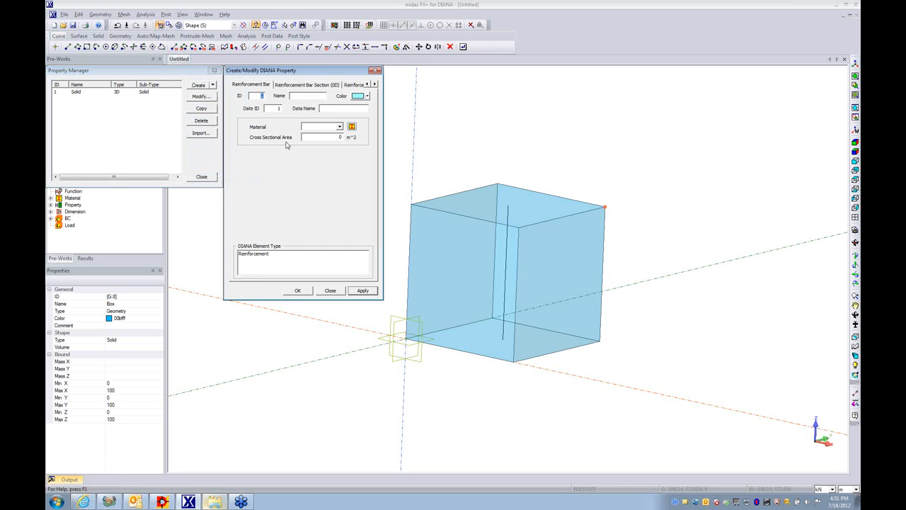
pyautogui.click(351, 86)
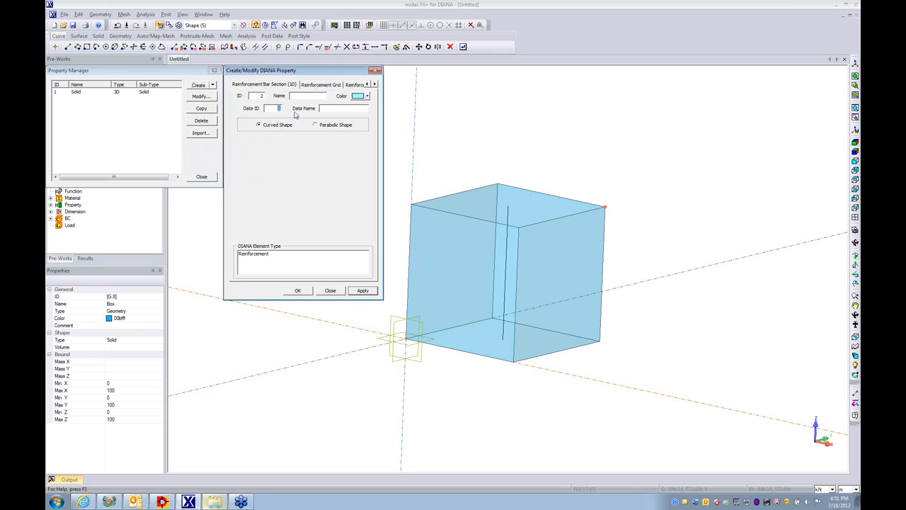
pyautogui.write('2')
pyautogui.write('Beam Sec')
pyautogui.moveTo(306, 96); pyautogui.dragTo(350, 96)
pyautogui.hotkey('ctrl', 'c')
pyautogui.click(346, 111)
pyautogui.hotkey('ctrl', 'v')
pyautogui.click(363, 292)
pyautogui.click(358, 86)
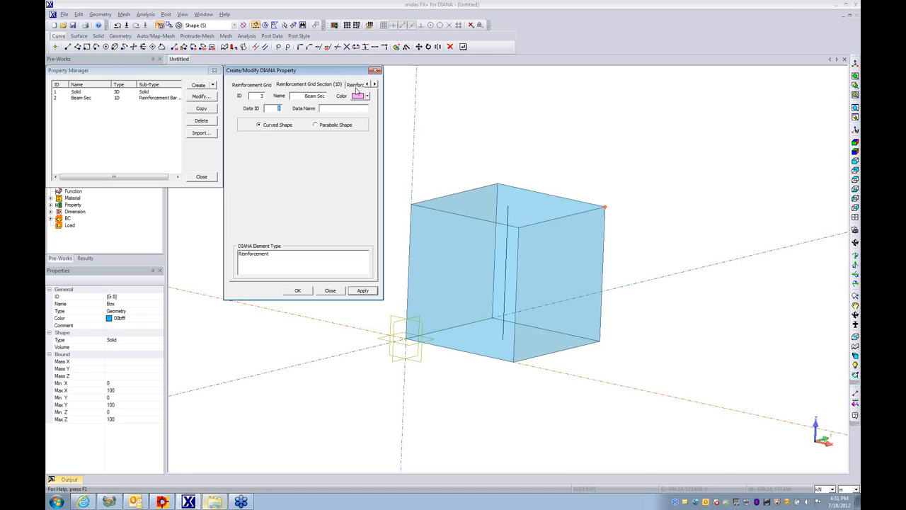
pyautogui.click(366, 84)
pyautogui.click(352, 85)
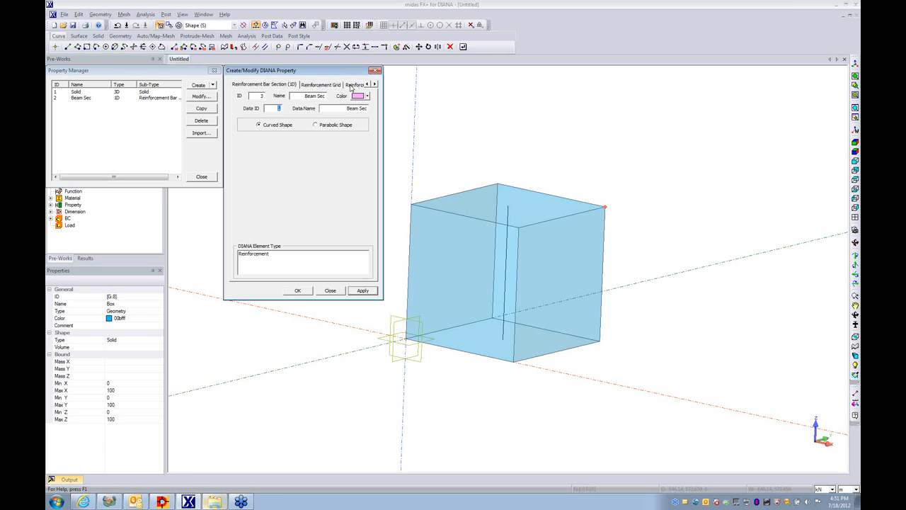
pyautogui.click(375, 85)
pyautogui.click(331, 86)
pyautogui.click(353, 86)
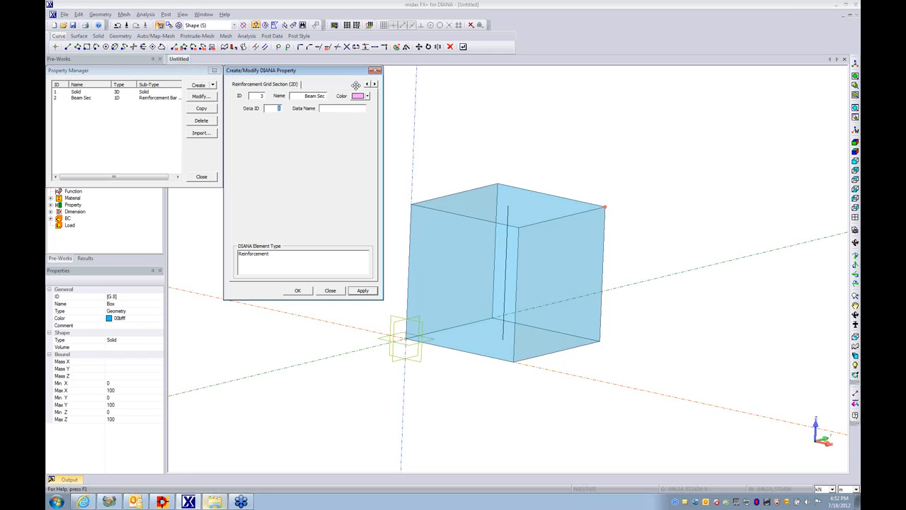
pyautogui.click(366, 85)
pyautogui.click(366, 84)
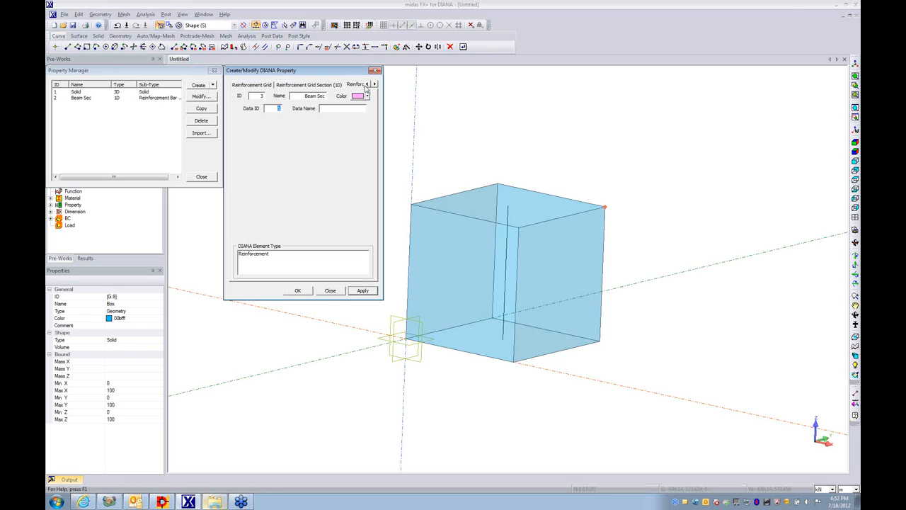
pyautogui.click(319, 85)
pyautogui.click(370, 84)
pyautogui.click(370, 84)
pyautogui.click(330, 85)
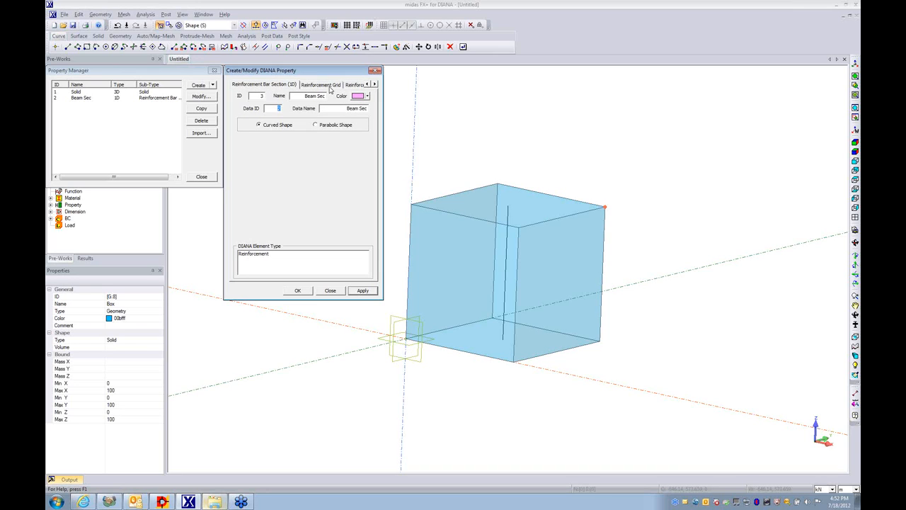
pyautogui.click(376, 70)
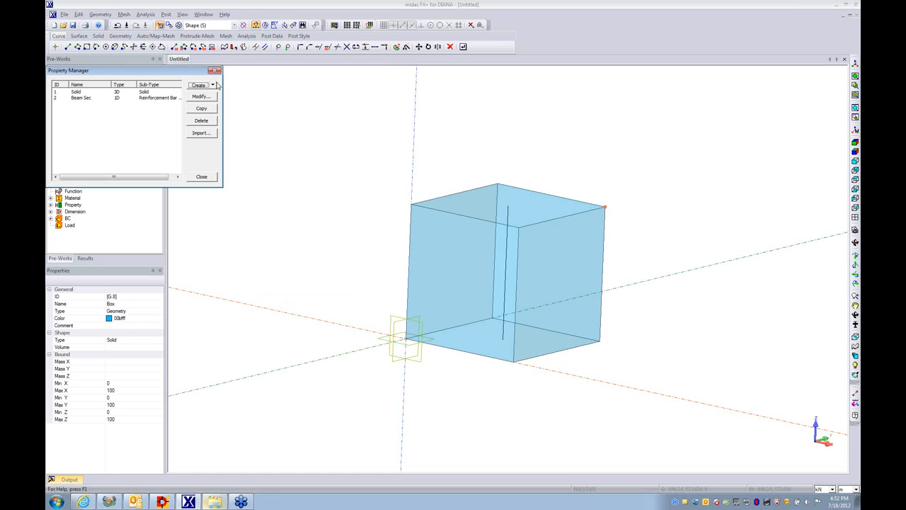
# - Create a reinforcement bar property with data ID 3, name and data name Beam, its material and cross-sectional area, and close the Property Manager
pyautogui.click(213, 85)
pyautogui.click(221, 182)
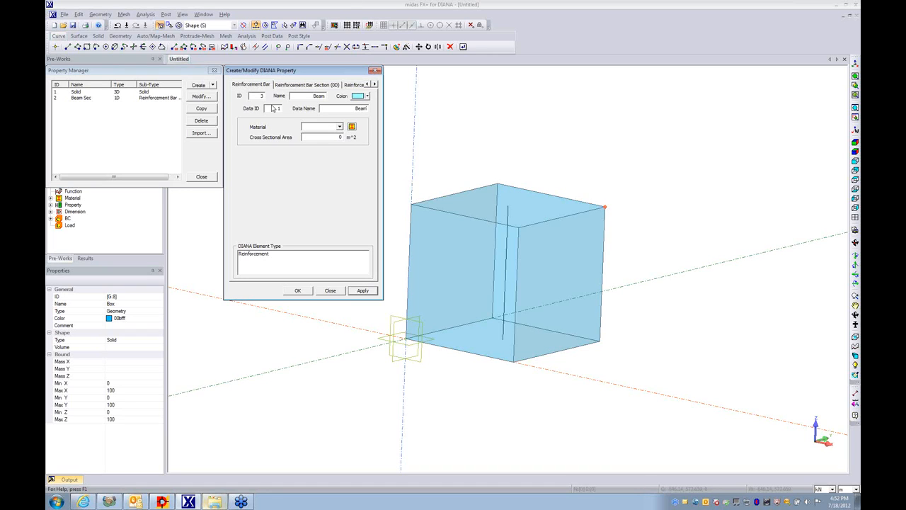
pyautogui.write('3')
pyautogui.click(339, 126)
pyautogui.click(319, 140)
pyautogui.click(338, 138)
pyautogui.click(298, 291)
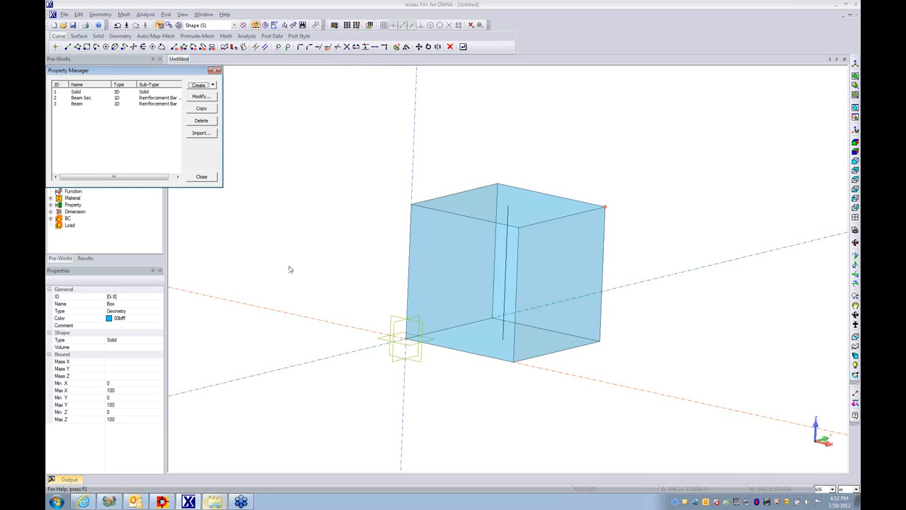
pyautogui.click(201, 177)
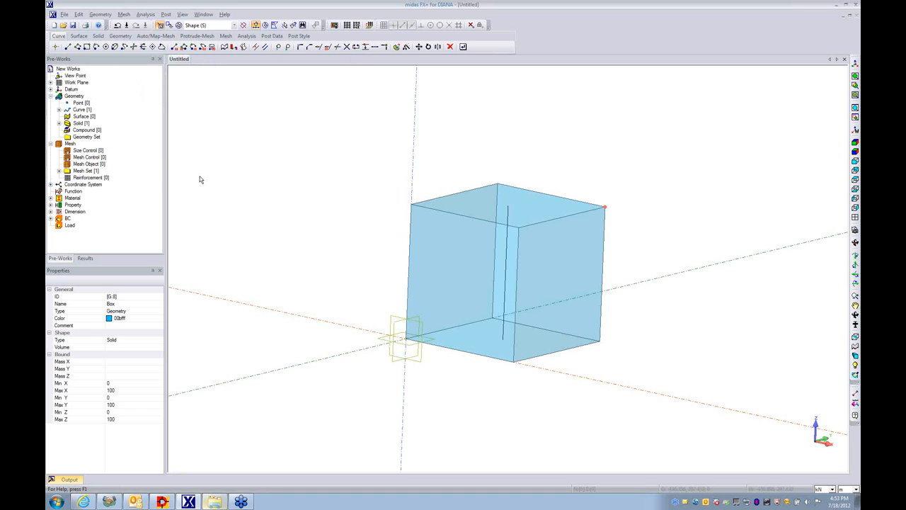
# - Map-mesh the box solid with element size 20 and the Solid property, previewing the divisions before applying
pyautogui.moveTo(504, 272); pyautogui.dragTo(356, 243, button='middle')
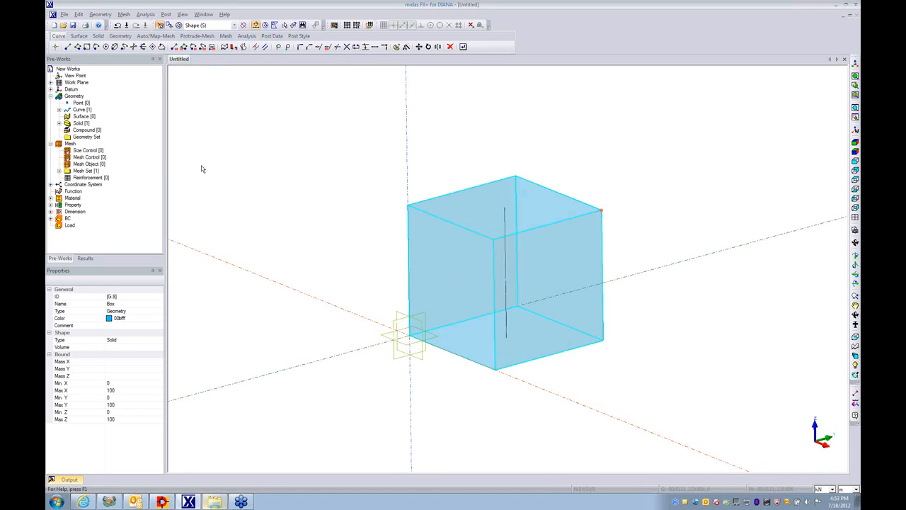
pyautogui.click(124, 14)
pyautogui.moveTo(142, 68)
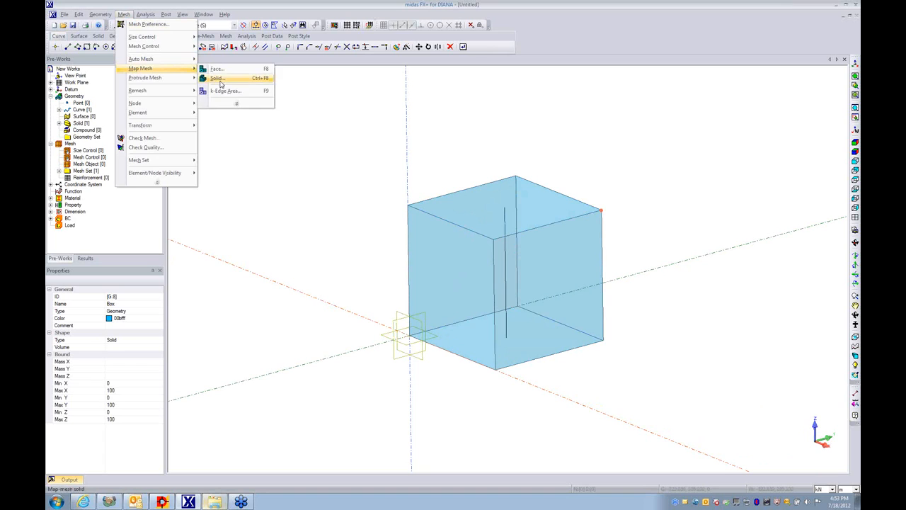
pyautogui.click(218, 79)
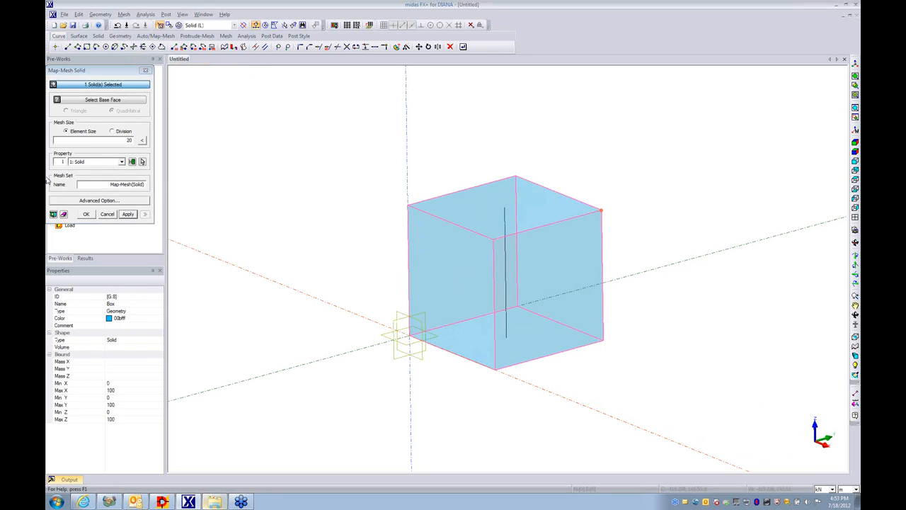
pyautogui.click(54, 214)
pyautogui.moveTo(518, 270); pyautogui.dragTo(524, 344, button='middle')
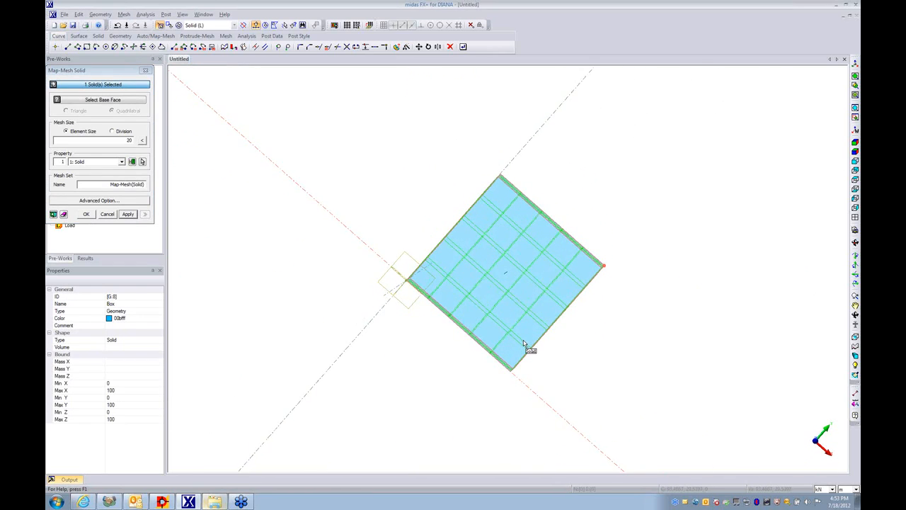
pyautogui.scroll(5, 514, 299)
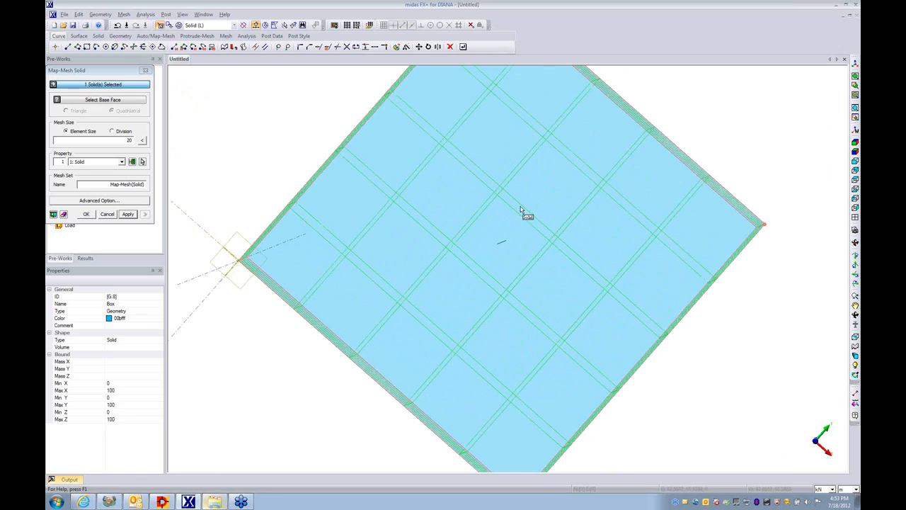
pyautogui.moveTo(536, 319); pyautogui.dragTo(541, 179, button='middle')
pyautogui.scroll(-4, 540, 177)
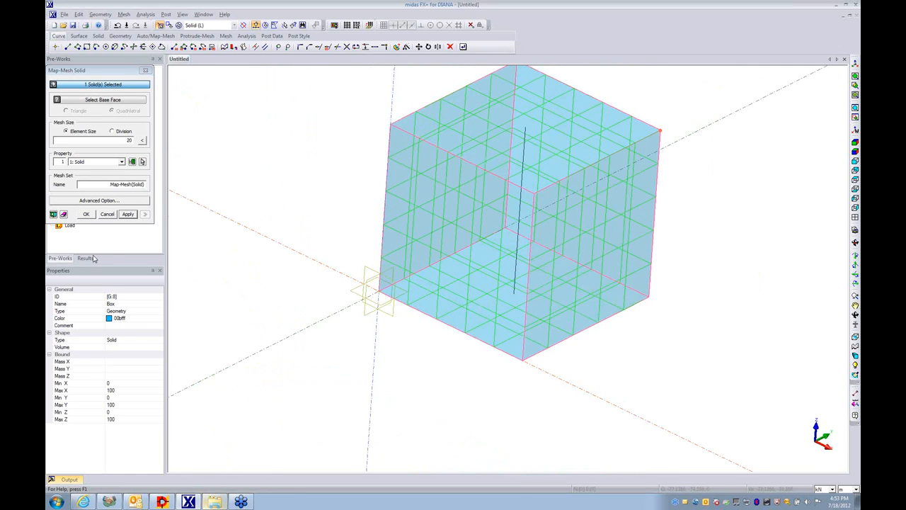
pyautogui.click(134, 216)
pyautogui.press('Escape')
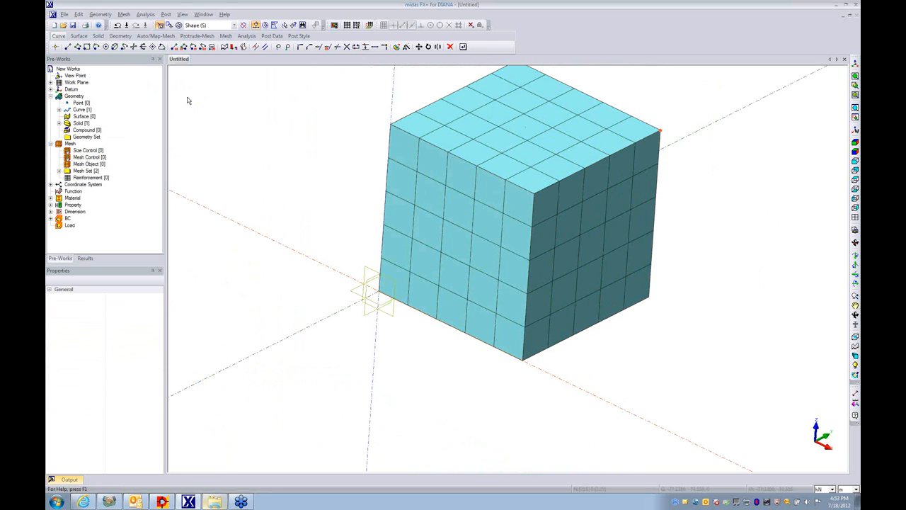
# - Start an edge auto-mesh and hide the Map-Mesh(Solid) mesh set to expose the line inside the box
pyautogui.click(124, 15)
pyautogui.moveTo(146, 59)
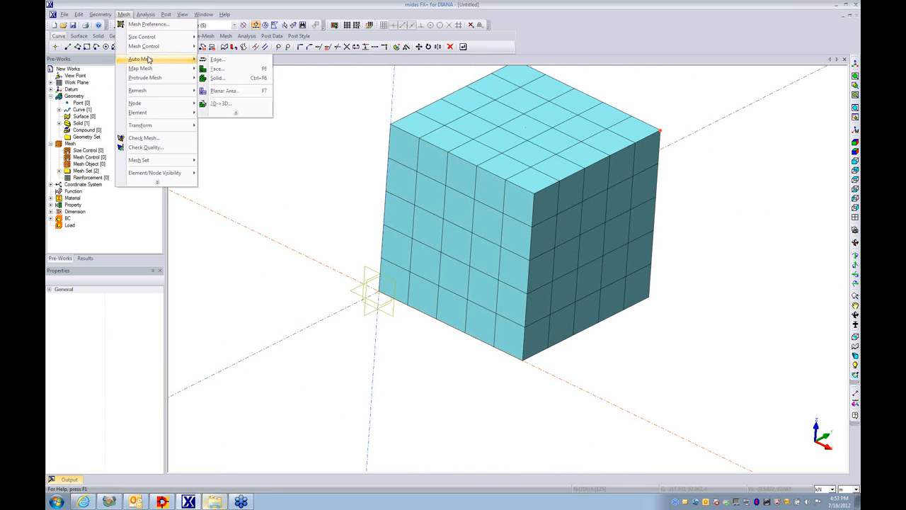
pyautogui.click(211, 61)
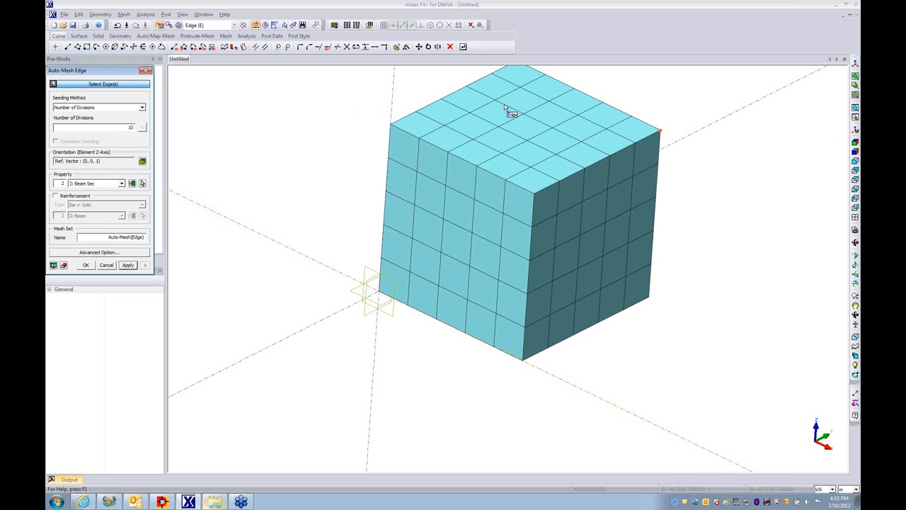
pyautogui.click(527, 132)
pyautogui.click(526, 133)
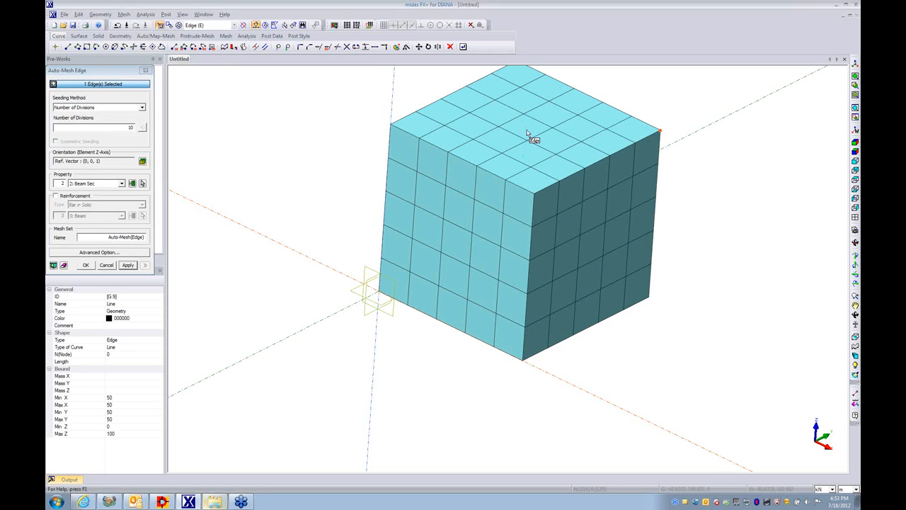
pyautogui.moveTo(127, 70); pyautogui.dragTo(258, 84)
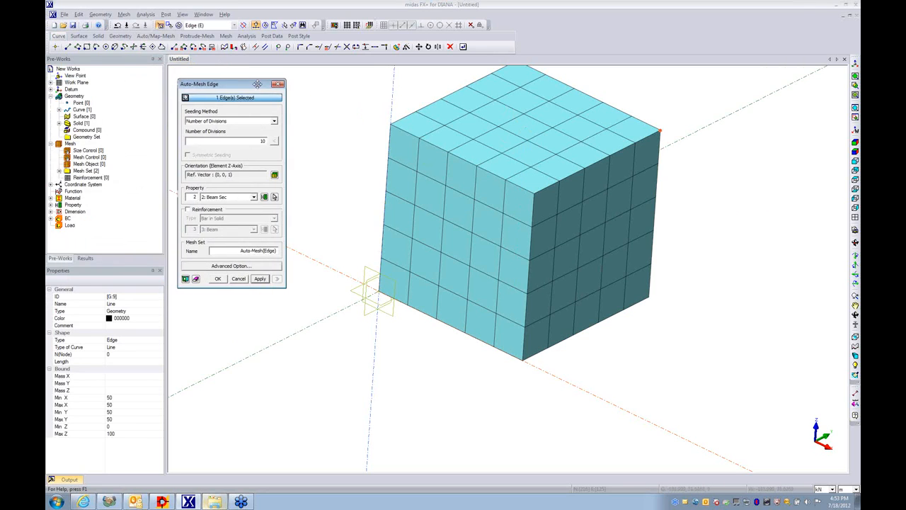
pyautogui.doubleClick(85, 172)
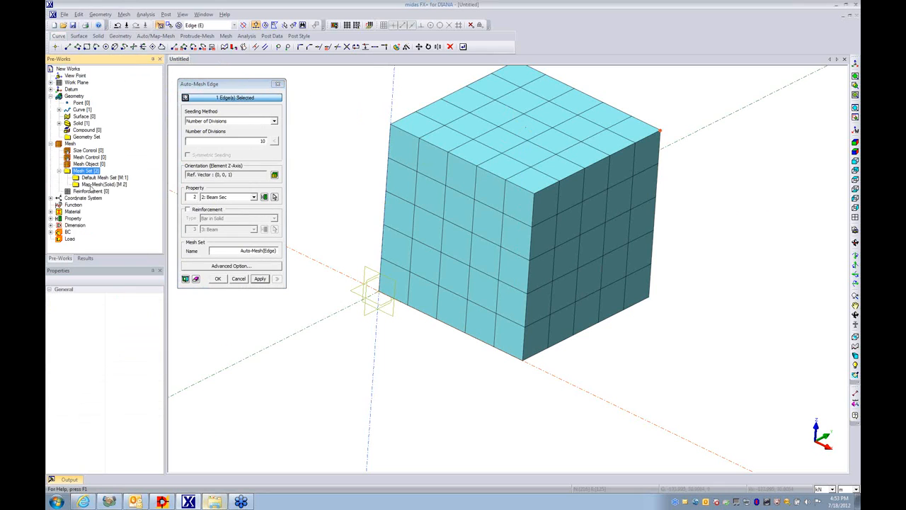
pyautogui.rightClick(92, 186)
pyautogui.click(111, 201)
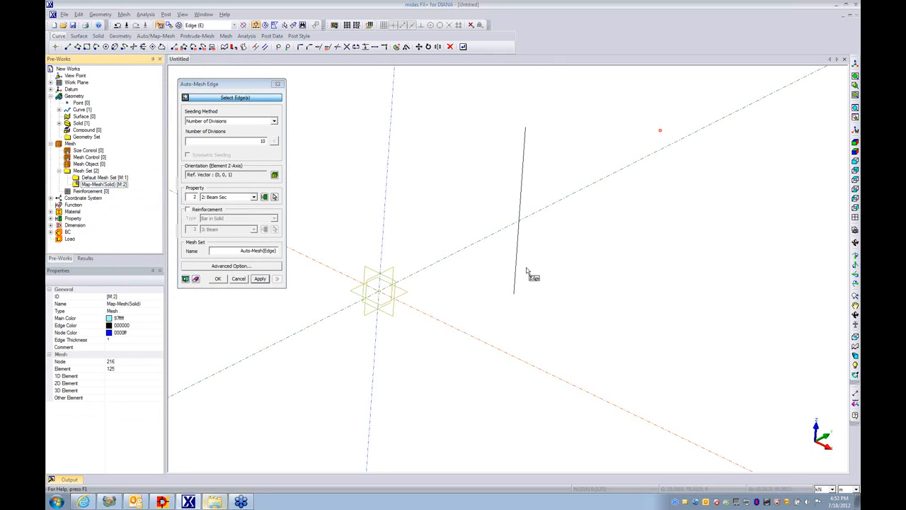
# - Mesh the embedded line with 1 division and the Beam Sec property as Bar in Solid reinforcement using the Beam property
pyautogui.click(524, 163)
pyautogui.click(250, 141)
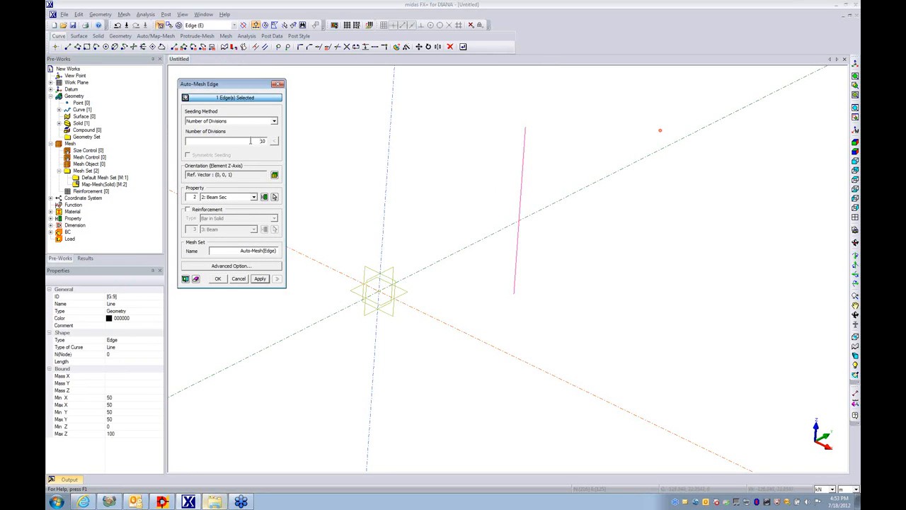
pyautogui.click(206, 210)
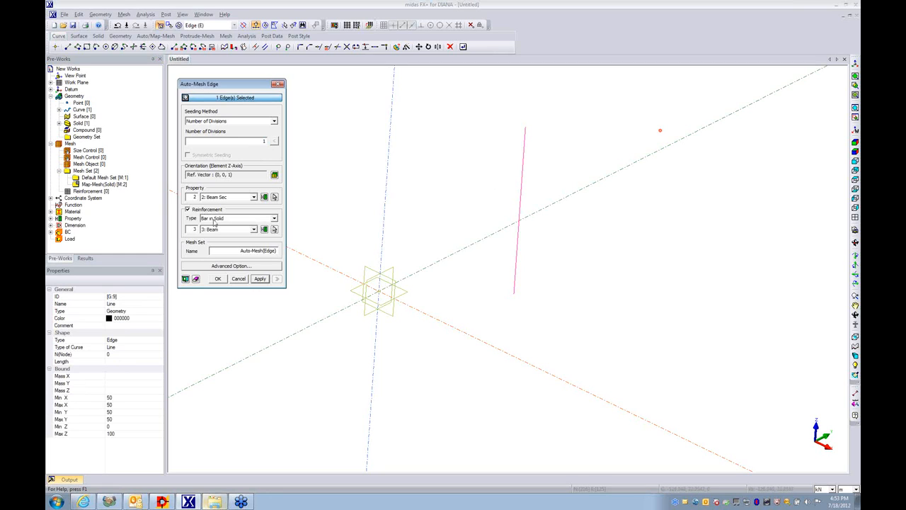
pyautogui.click(218, 279)
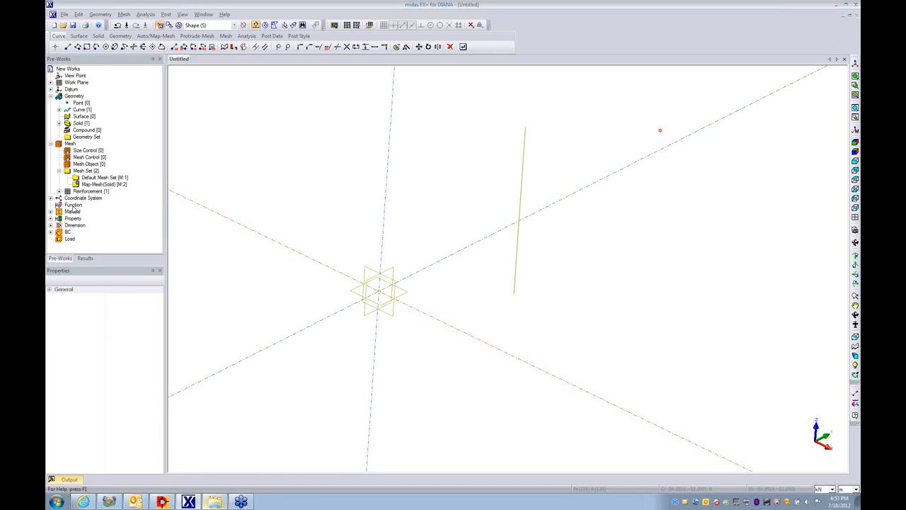
# - Show the Map-Mesh(Solid) mesh set and hide the Auto-Mesh(Edge)(1) reinforcement set
pyautogui.click(59, 192)
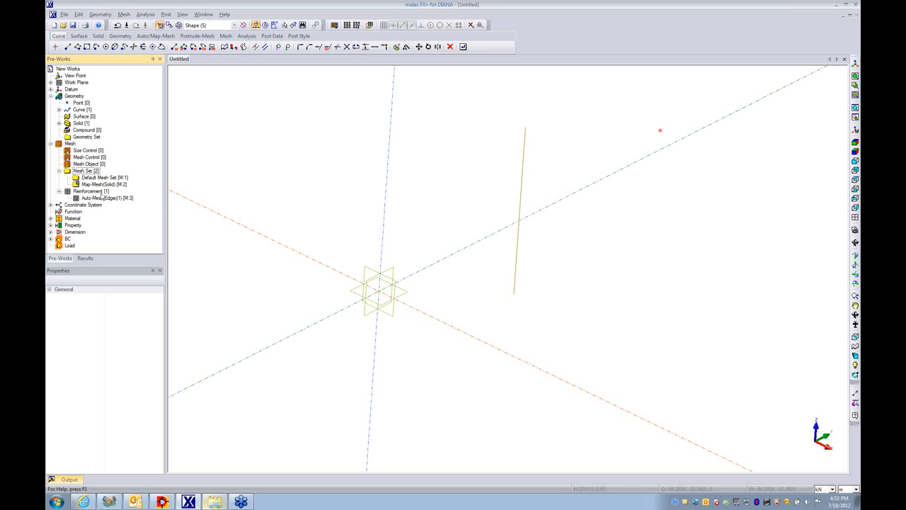
pyautogui.click(99, 184)
pyautogui.rightClick(99, 184)
pyautogui.click(106, 199)
pyautogui.click(88, 198)
pyautogui.rightClick(88, 197)
pyautogui.click(103, 211)
pyautogui.moveTo(477, 313); pyautogui.dragTo(457, 251, button='middle')
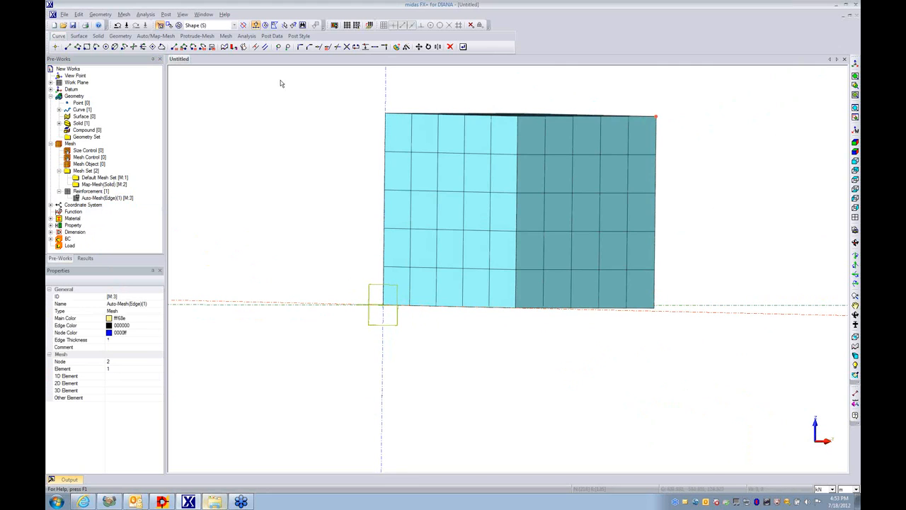
# - Constrain T1, T2 and T3 on all bottom nodes of the solid mesh in a constraint set named BC
pyautogui.click(247, 36)
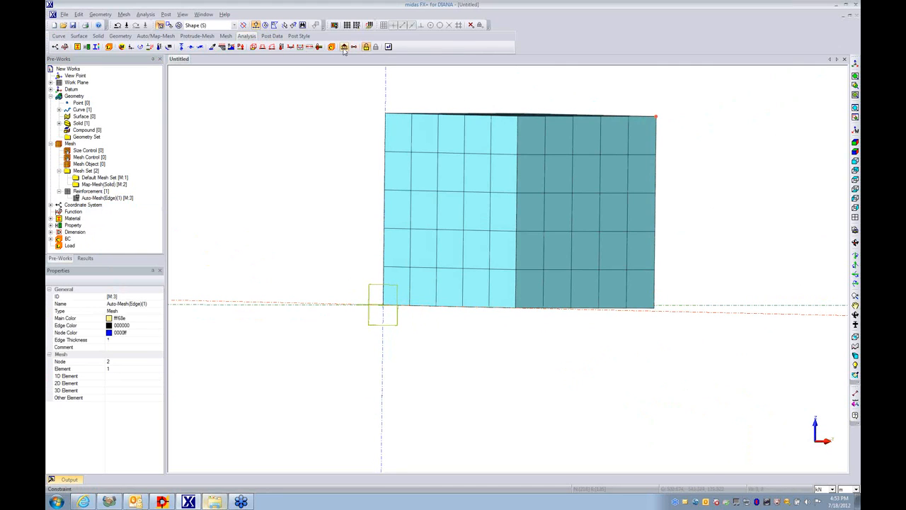
pyautogui.click(344, 47)
pyautogui.write('BC')
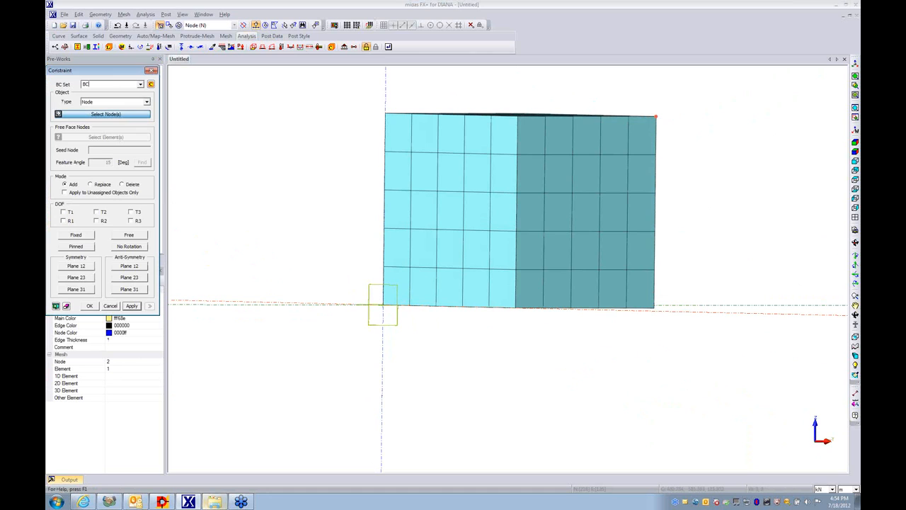
pyautogui.moveTo(374, 298); pyautogui.dragTo(726, 375)
pyautogui.click(63, 211)
pyautogui.click(97, 212)
pyautogui.click(130, 211)
pyautogui.click(133, 306)
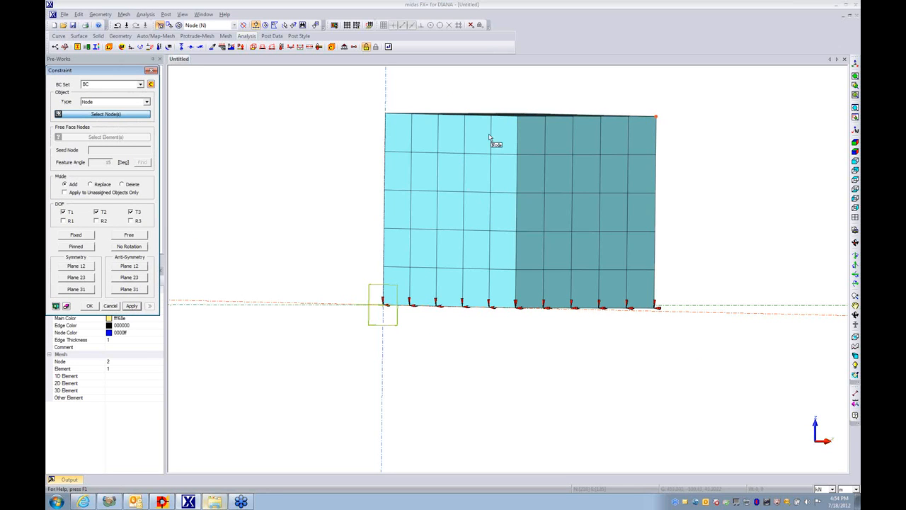
# - Show the Auto-Mesh(Edge)(1) reinforcement set and hide the Map-Mesh(Solid) mesh set
pyautogui.moveTo(499, 163); pyautogui.dragTo(494, 200, button='middle')
pyautogui.moveTo(97, 69); pyautogui.dragTo(261, 93)
pyautogui.rightClick(113, 200)
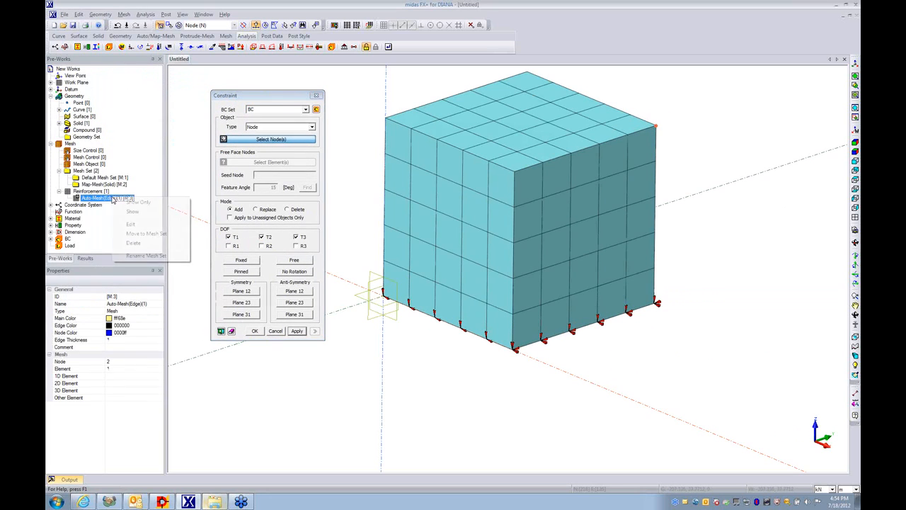
pyautogui.press('Escape')
pyautogui.click(103, 185)
pyautogui.rightClick(100, 185)
pyautogui.click(119, 205)
# - Constrain only R3 on the two end nodes of the reinforcement line in set BC
pyautogui.click(528, 127)
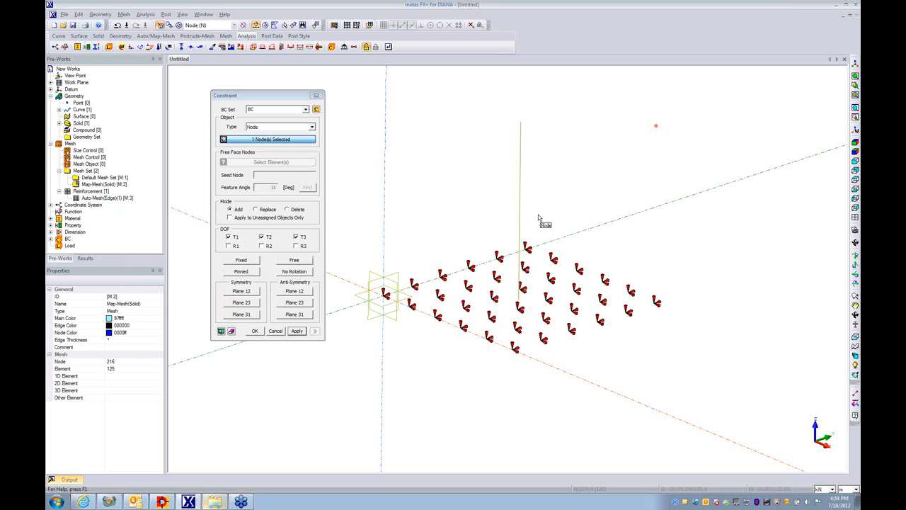
pyautogui.click(525, 314)
pyautogui.moveTo(524, 319); pyautogui.dragTo(477, 326, button='middle')
pyautogui.click(303, 238)
pyautogui.click(270, 240)
pyautogui.click(238, 238)
pyautogui.click(297, 246)
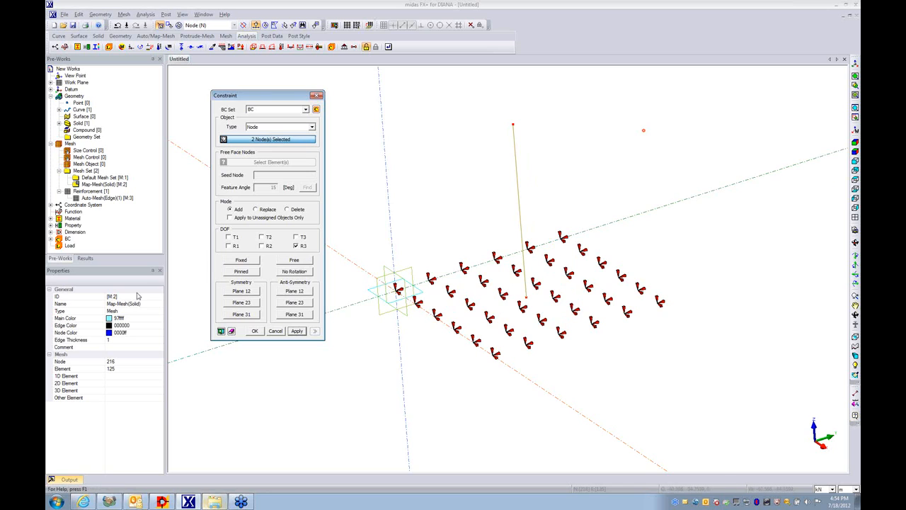
pyautogui.click(254, 331)
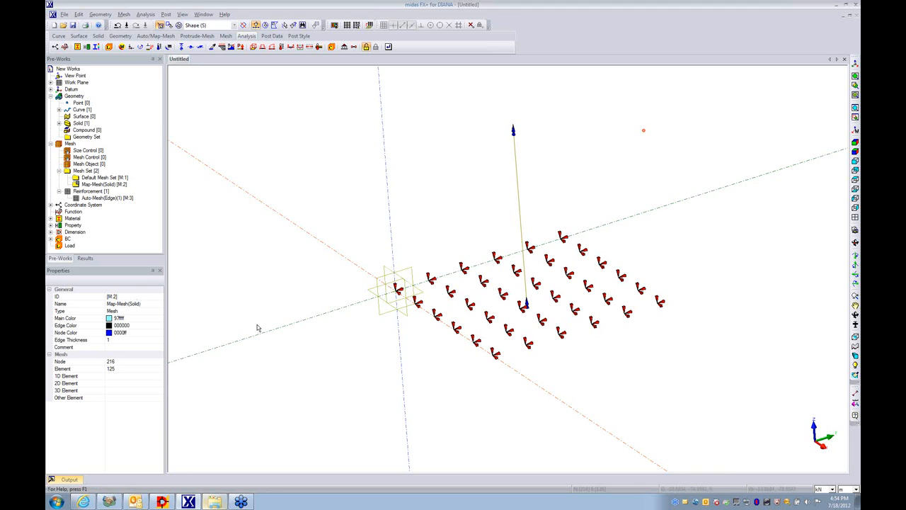
# - Show the Map-Mesh(Solid) mesh set again with its top face in view
pyautogui.rightClick(89, 185)
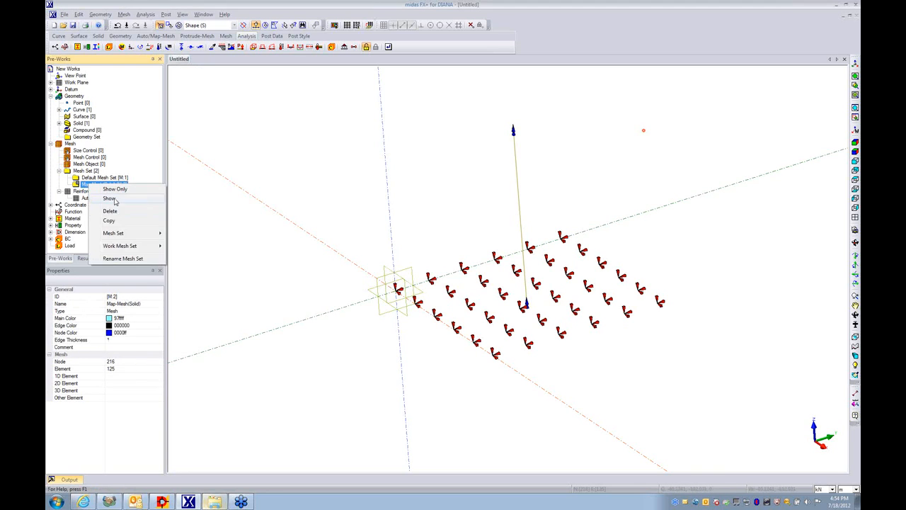
pyautogui.click(115, 199)
pyautogui.moveTo(387, 318); pyautogui.dragTo(500, 316, button='middle')
pyautogui.moveTo(496, 278); pyautogui.dragTo(423, 232, button='middle')
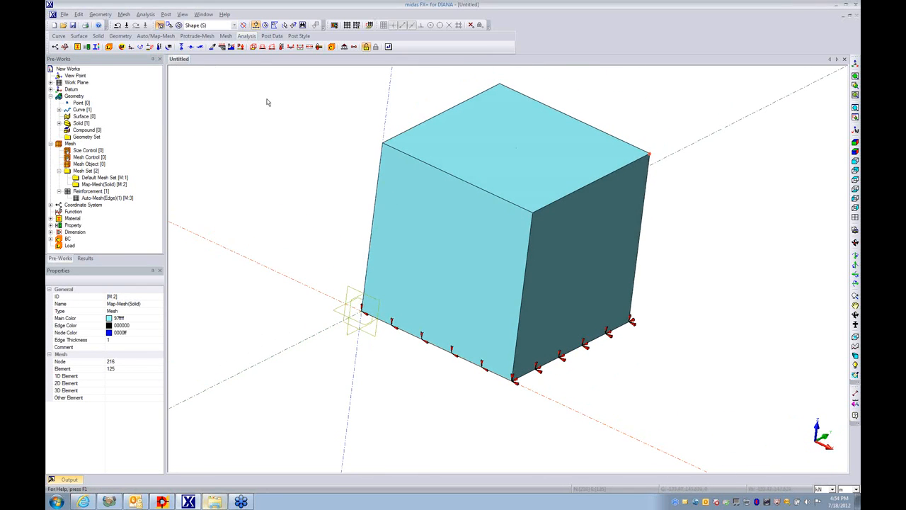
# - Apply a uniform normal face pressure of -1000 kN/m^2 to the central 3D element face on the solid's top, in load set Load
pyautogui.click(254, 46)
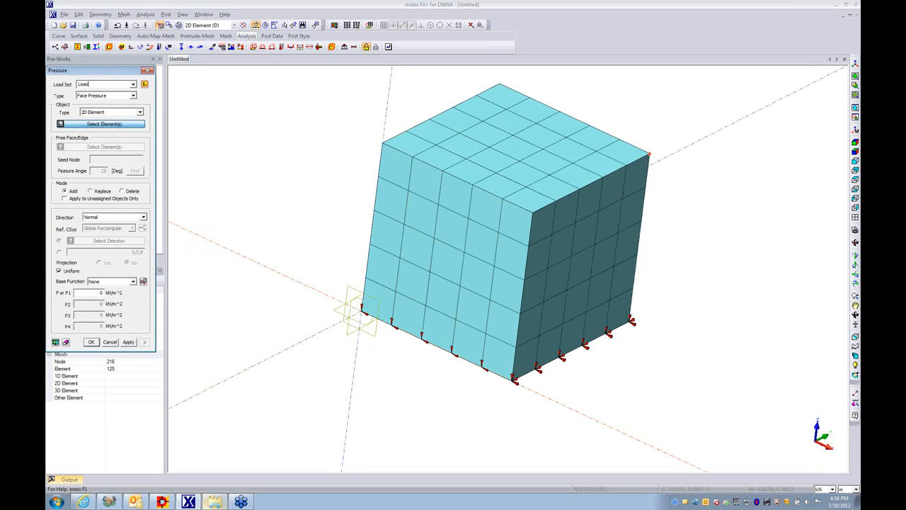
pyautogui.click(108, 112)
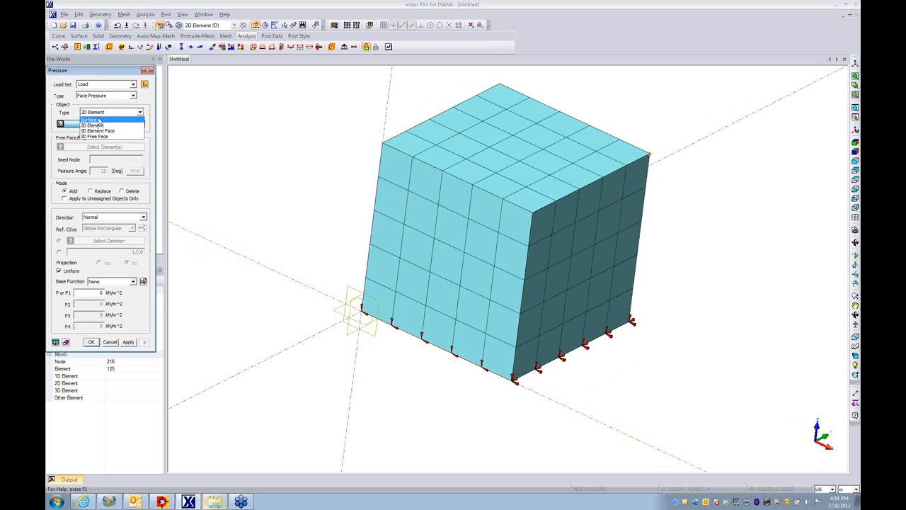
pyautogui.click(102, 132)
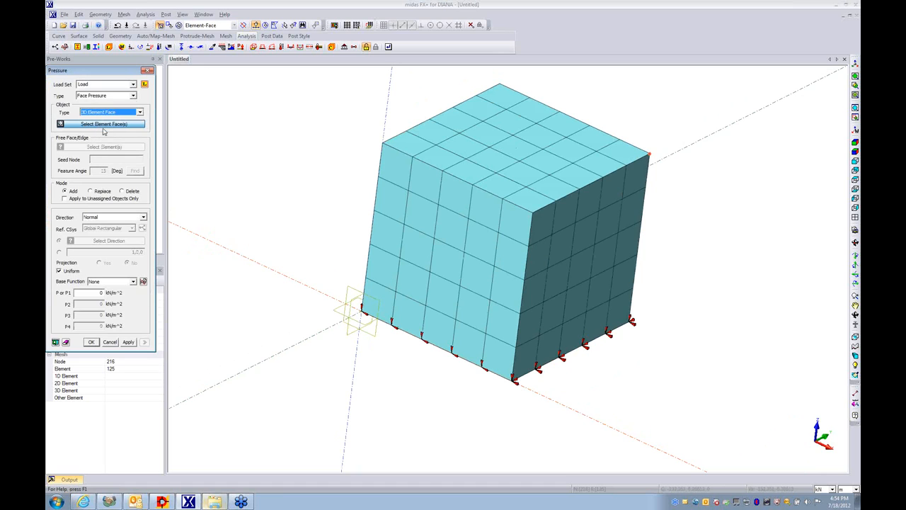
pyautogui.click(519, 150)
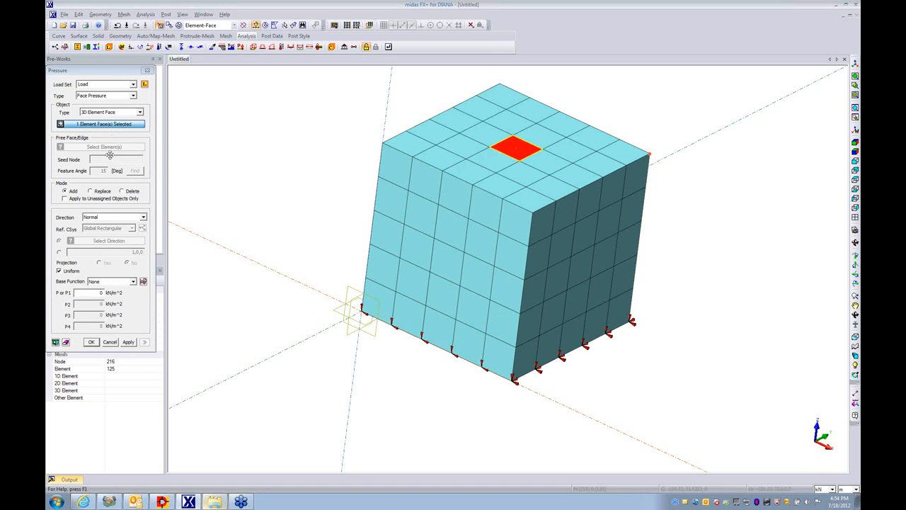
pyautogui.doubleClick(101, 293)
pyautogui.write('-1000')
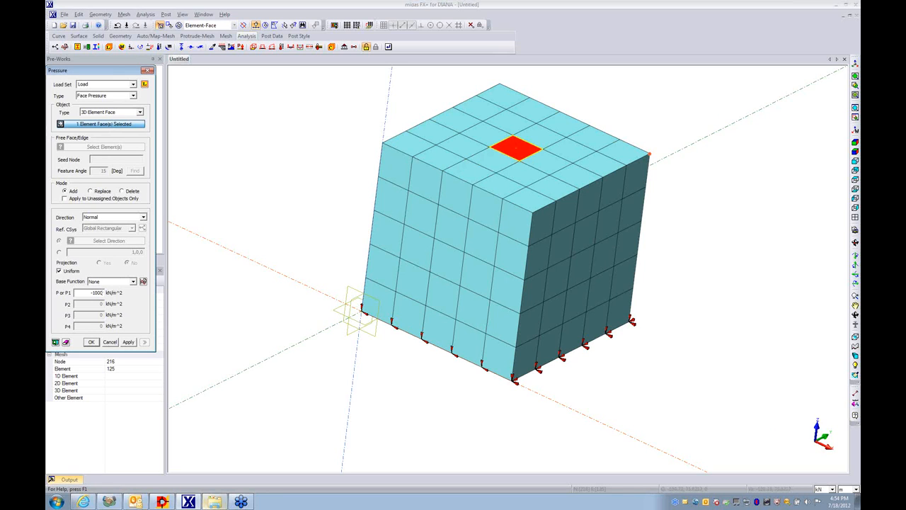
pyautogui.click(55, 343)
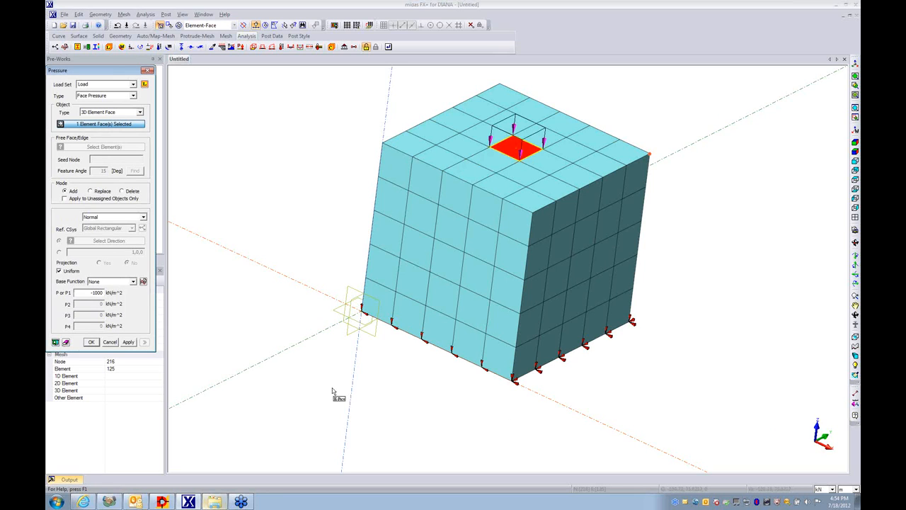
pyautogui.moveTo(531, 364); pyautogui.dragTo(539, 286, button='middle')
pyautogui.moveTo(670, 207); pyautogui.dragTo(668, 330, button='middle')
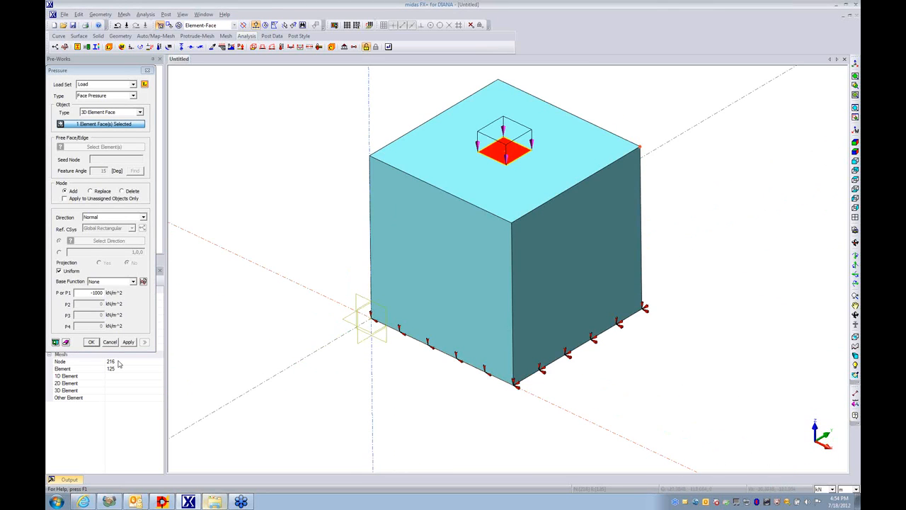
pyautogui.click(92, 342)
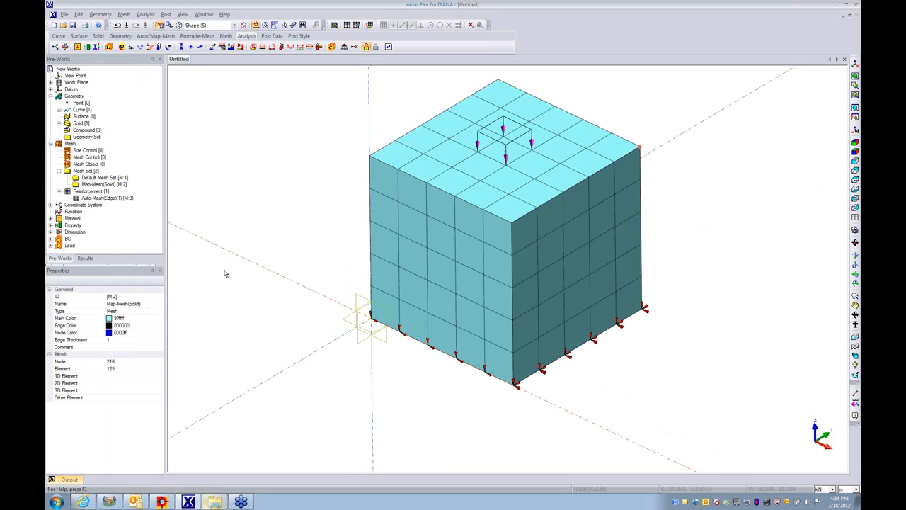
pyautogui.moveTo(464, 223)
pyautogui.mouseDown(button='middle')
pyautogui.moveTo(502, 300)
pyautogui.moveTo(482, 197)
pyautogui.moveTo(465, 236)
pyautogui.mouseUp(button='middle')
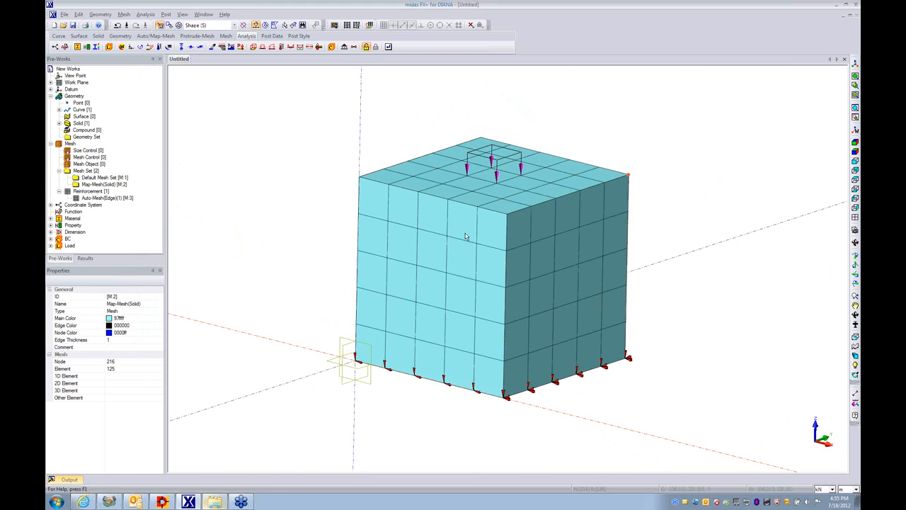
# - Save the project as test.fdb in the Embedded beam folder
pyautogui.click(64, 14)
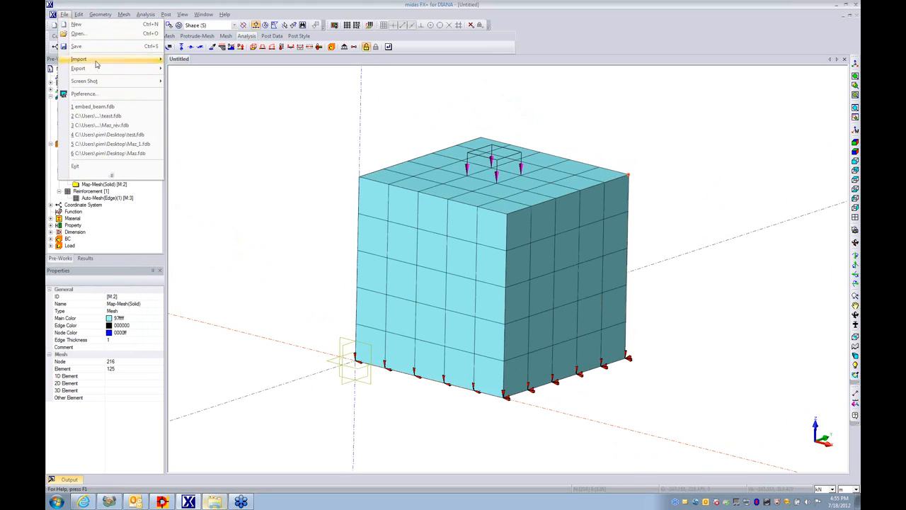
pyautogui.click(111, 175)
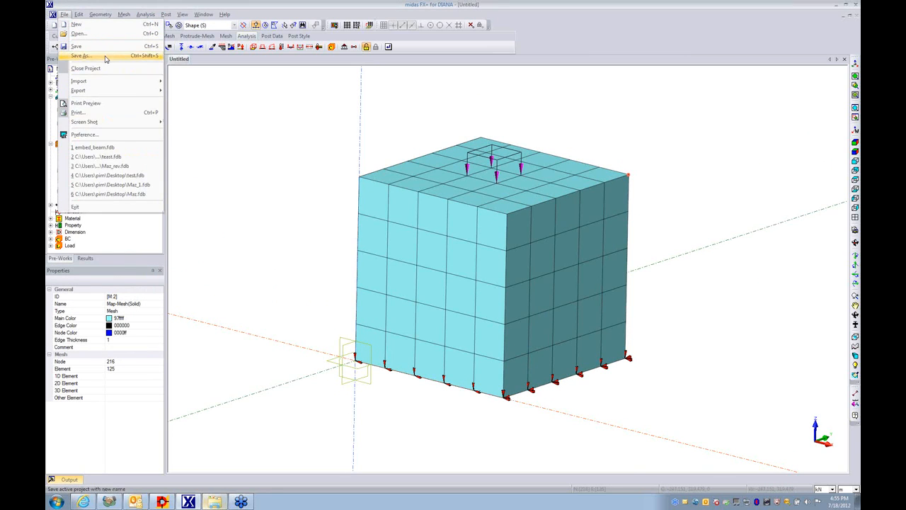
pyautogui.click(105, 57)
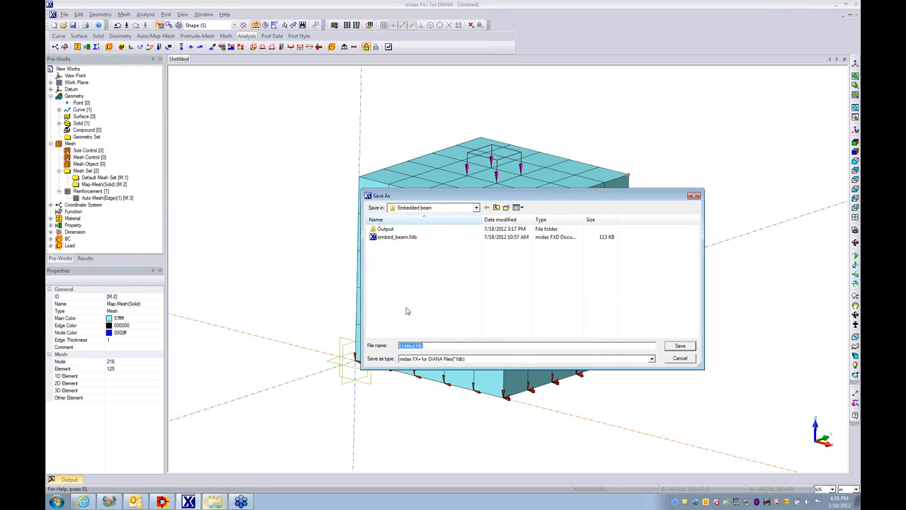
pyautogui.write('test')
pyautogui.click(680, 346)
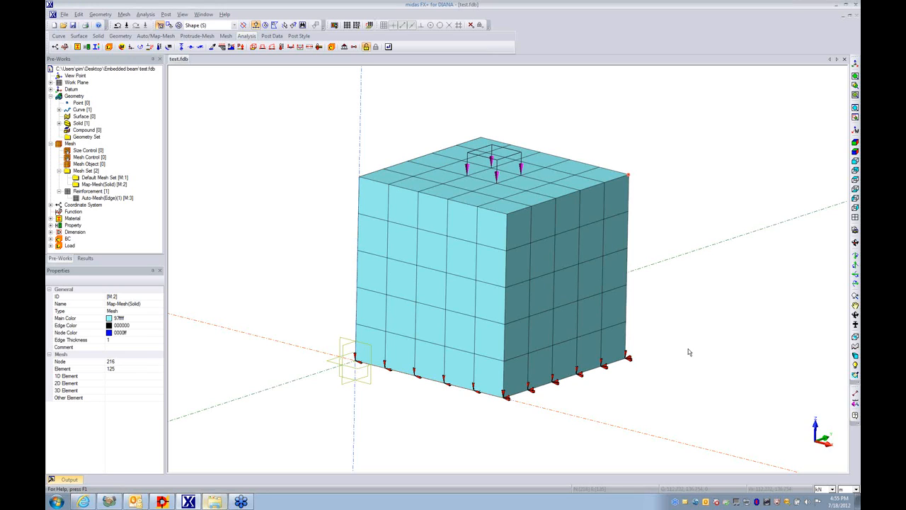
# - Open the model in the Diana mesh editor, maximize its window and tilt the mesh to expose the embedded reinforcement line
pyautogui.click(145, 14)
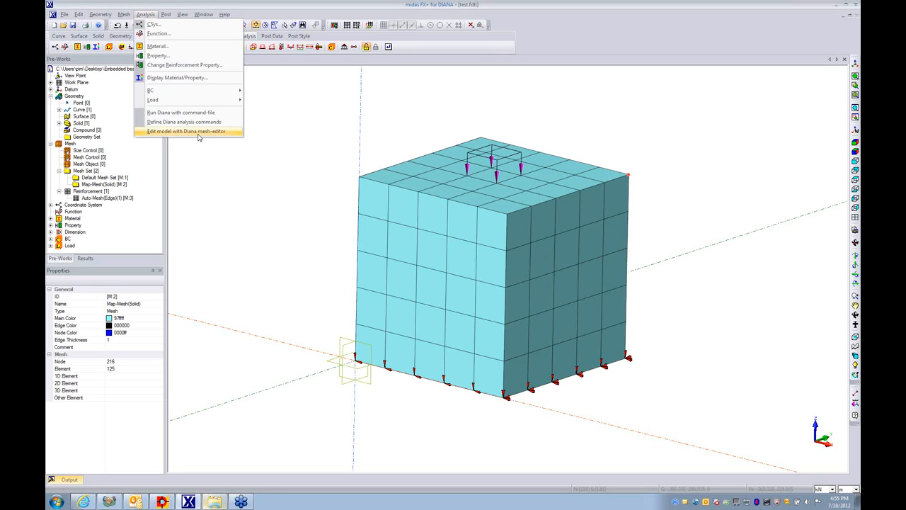
pyautogui.click(202, 133)
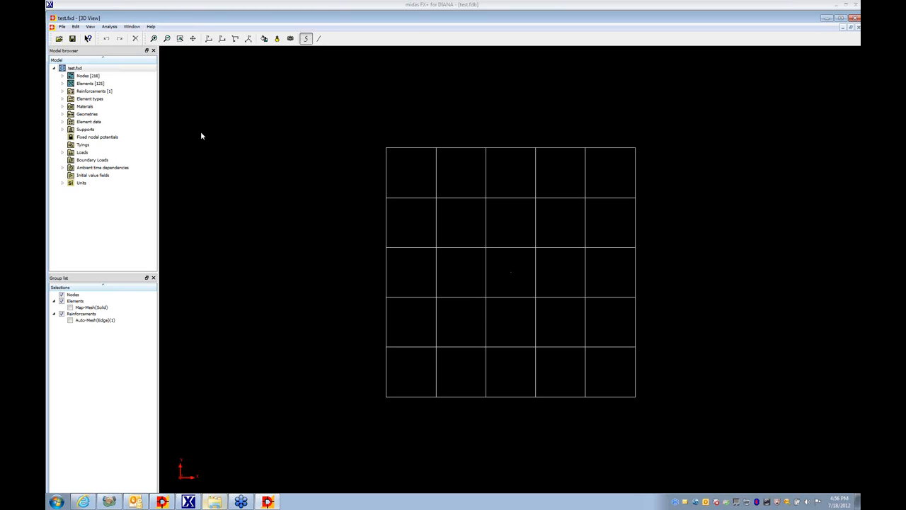
pyautogui.doubleClick(419, 22)
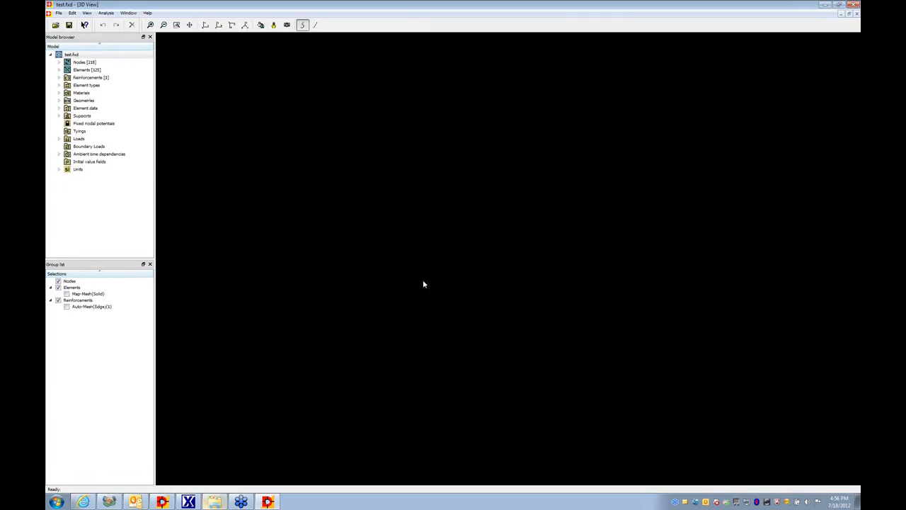
pyautogui.moveTo(494, 182); pyautogui.dragTo(492, 340, button='middle')
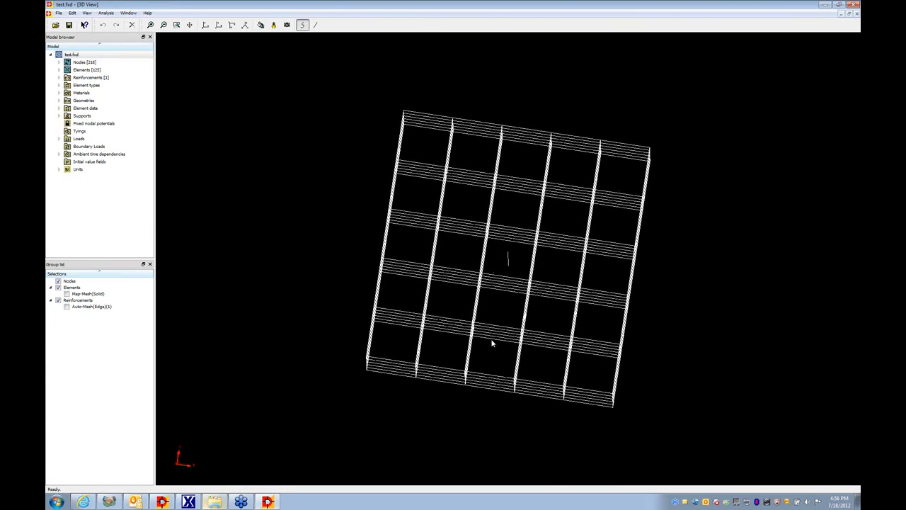
# - Add the DSTIF interface stiffness moduli property to the Beam material
pyautogui.click(60, 95)
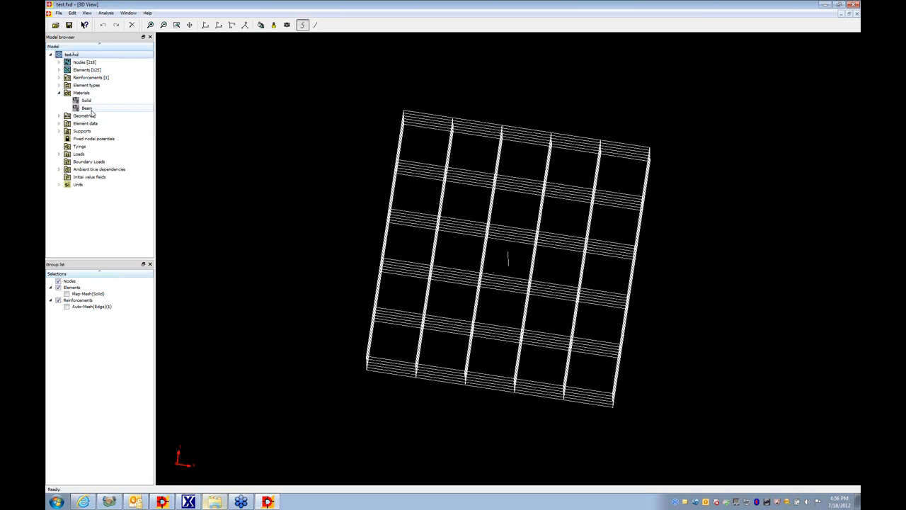
pyautogui.click(87, 108)
pyautogui.rightClick(90, 109)
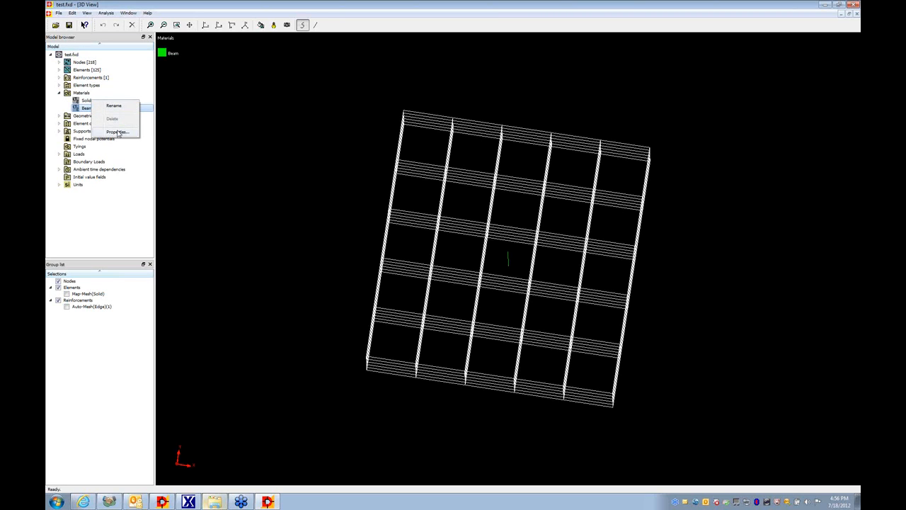
pyautogui.click(117, 133)
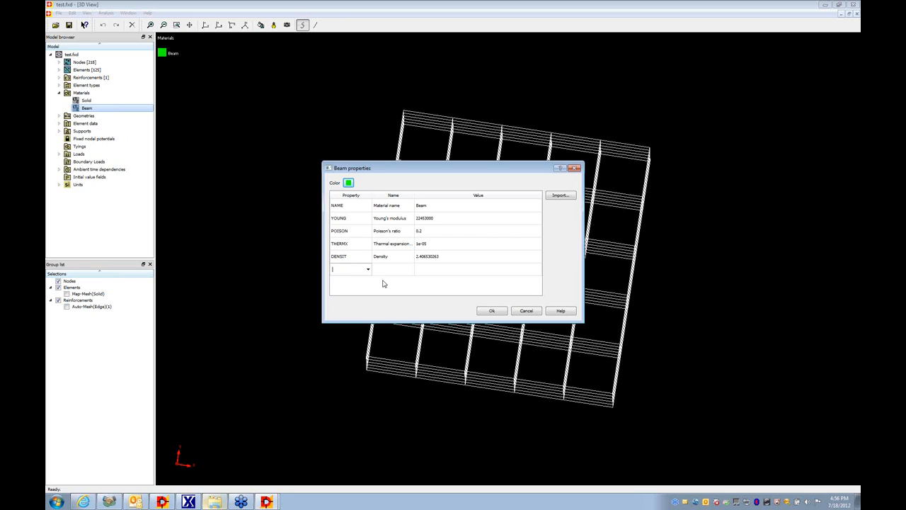
pyautogui.write('DSTIF')
pyautogui.press('Return')
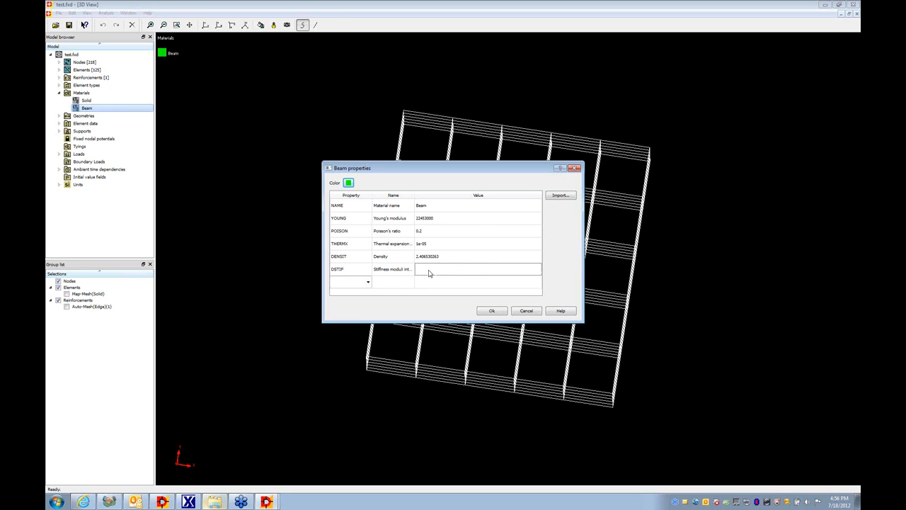
# - Enter two DSTIF values of 100000000 each for the Beam material and accept its properties
pyautogui.moveTo(415, 195); pyautogui.dragTo(446, 189)
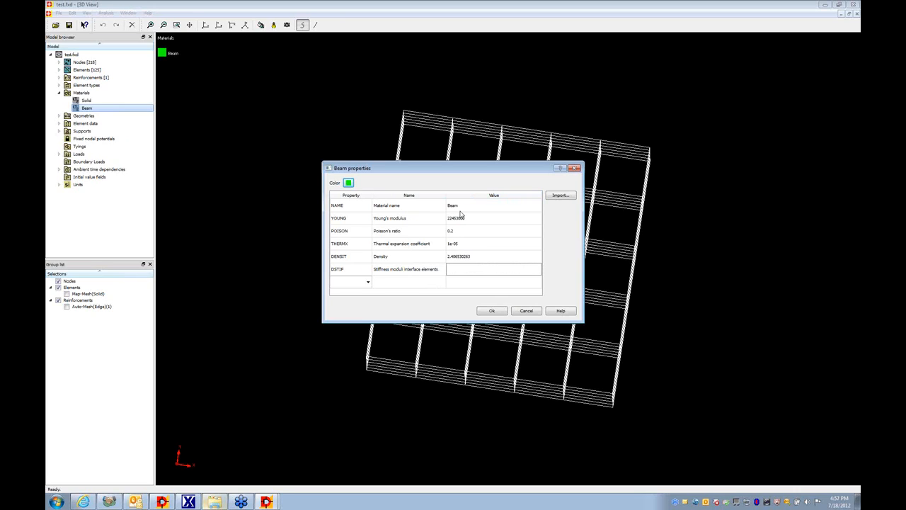
pyautogui.click(530, 271)
pyautogui.click(538, 270)
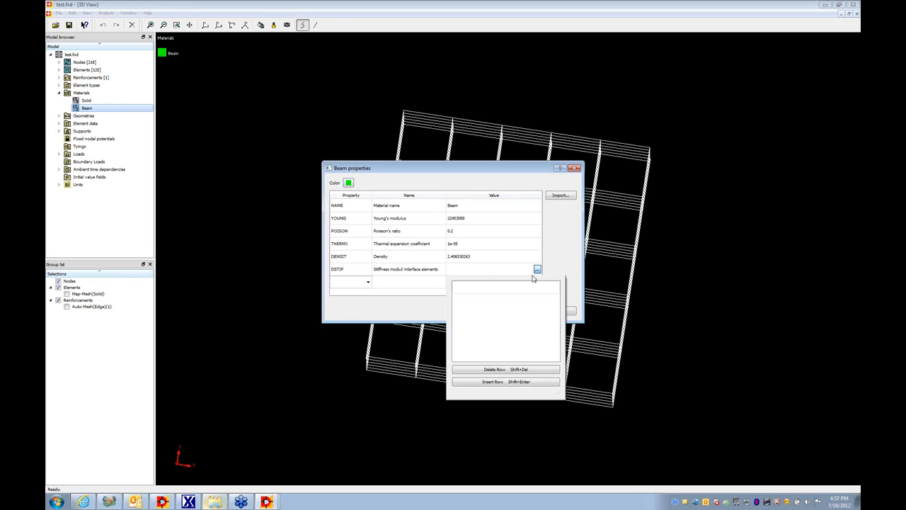
pyautogui.click(529, 285)
pyautogui.write('1e6')
pyautogui.click(504, 382)
pyautogui.click(485, 303)
pyautogui.write('1e8')
pyautogui.click(573, 295)
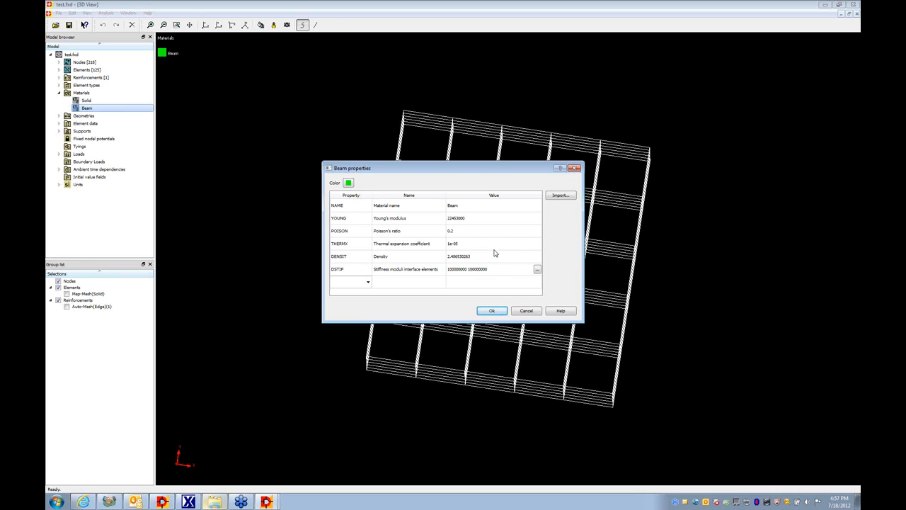
pyautogui.click(491, 310)
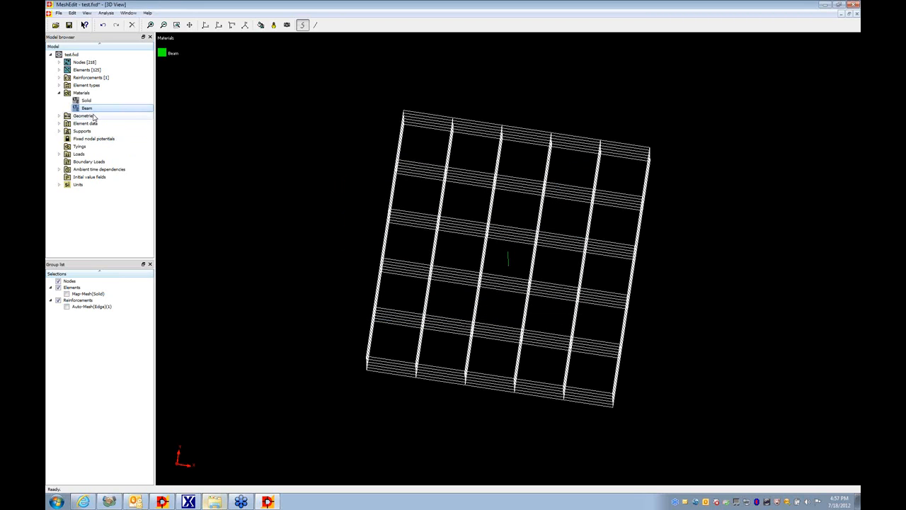
# - Open the properties of the Beam geometry and switch to Diana Online Help to consult the predefined cross-section shapes
pyautogui.doubleClick(90, 116)
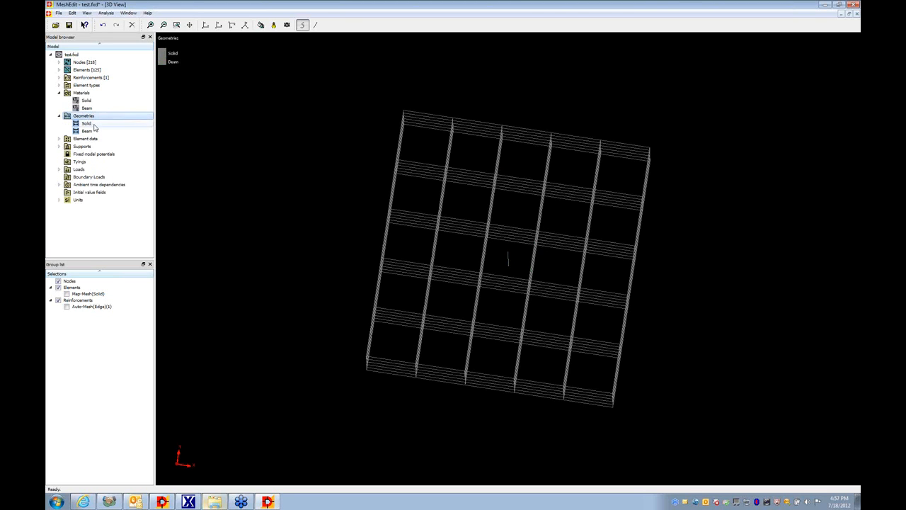
pyautogui.rightClick(87, 132)
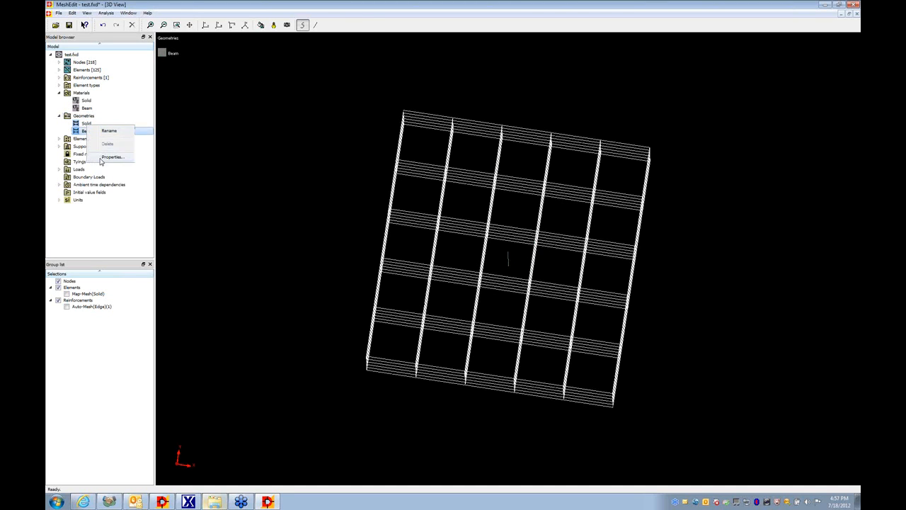
pyautogui.click(100, 160)
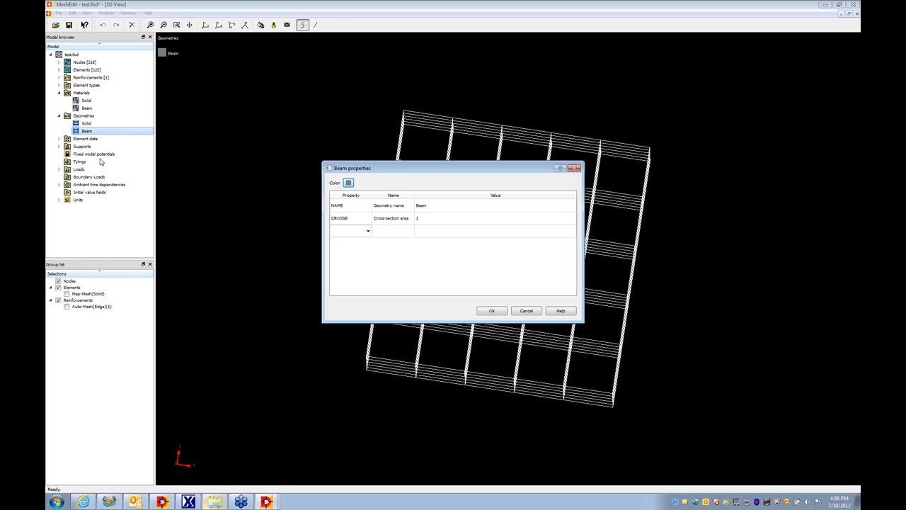
pyautogui.click(163, 502)
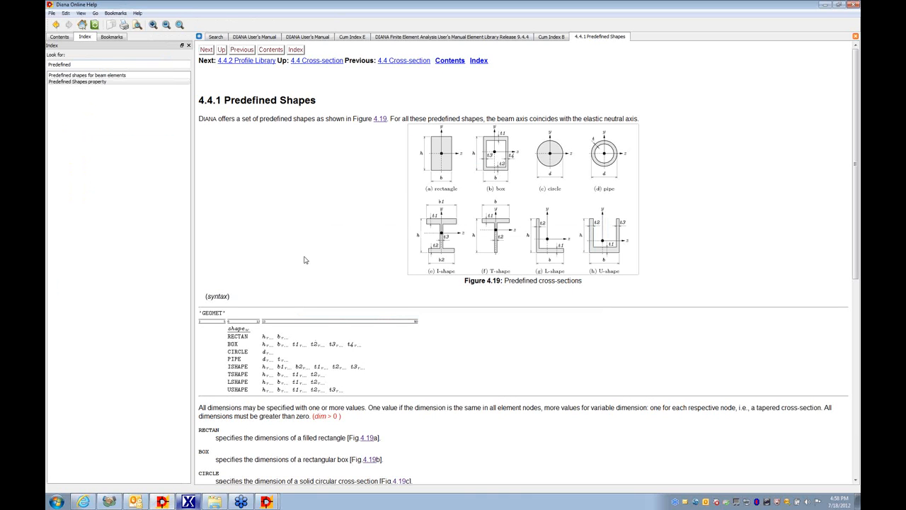
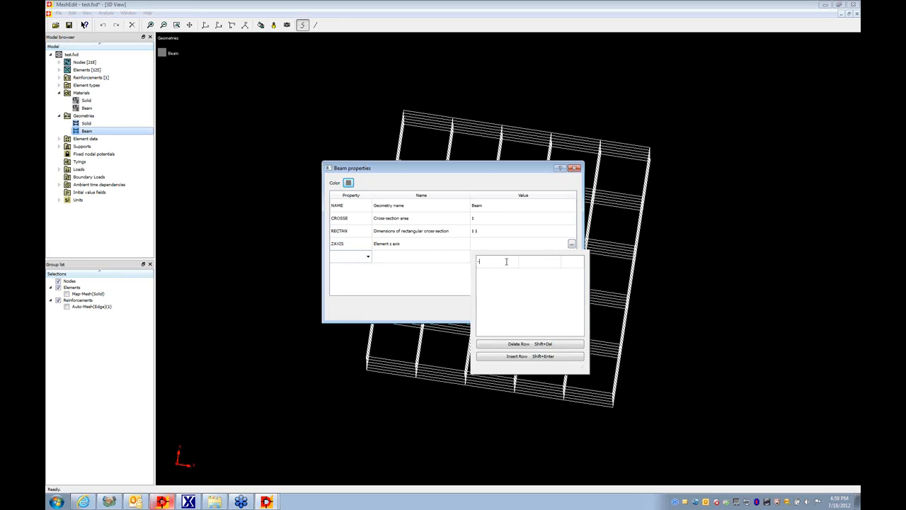
# - Set the Beam geometry's element z axis to -1 0 0, then add the PERIME perimeter property, edit its value and accept
pyautogui.click(538, 264)
pyautogui.click(450, 290)
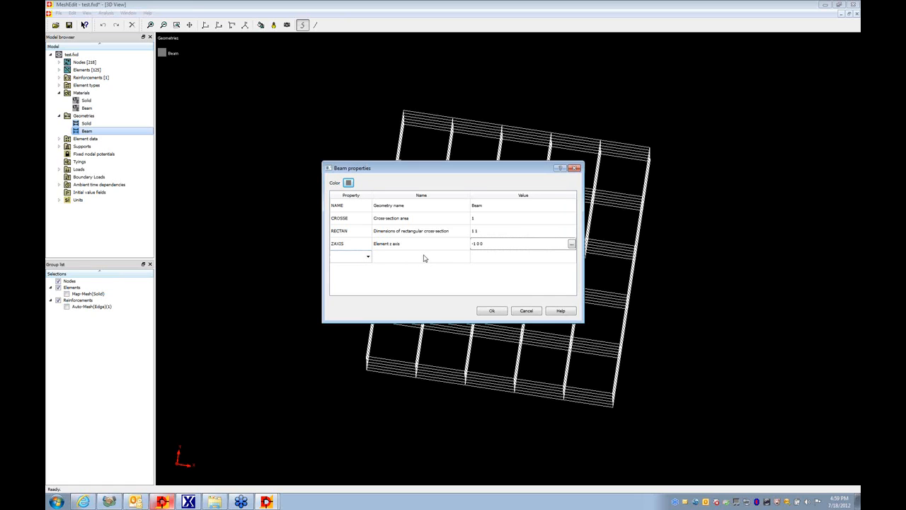
pyautogui.click(352, 256)
pyautogui.write('PRE')
pyautogui.write('E')
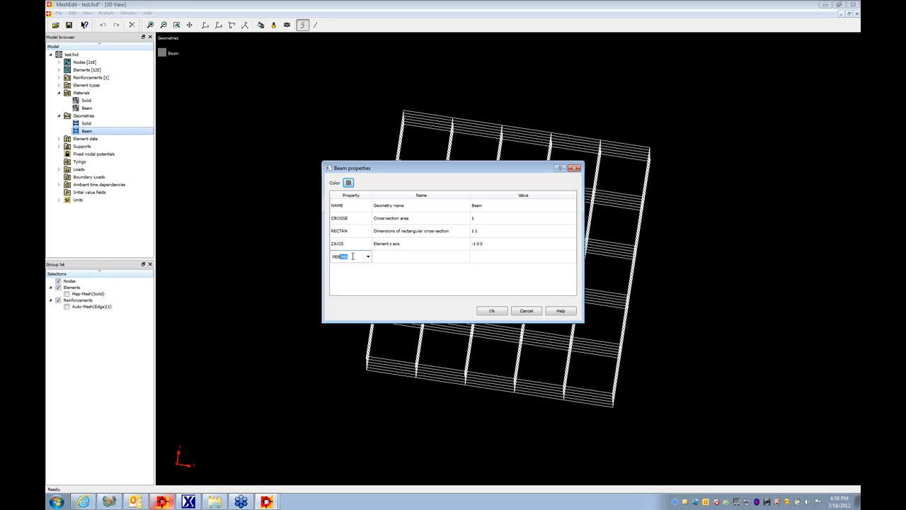
pyautogui.press('Return')
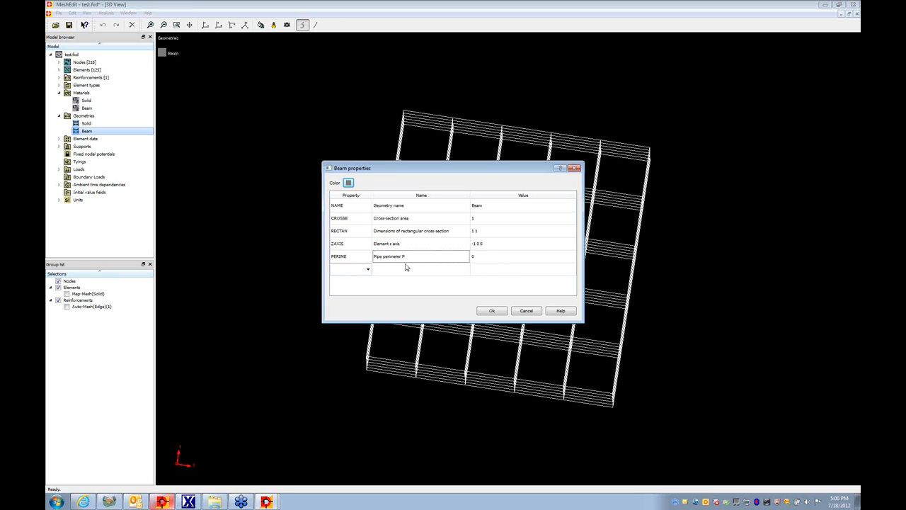
pyautogui.doubleClick(490, 260)
pyautogui.click(495, 312)
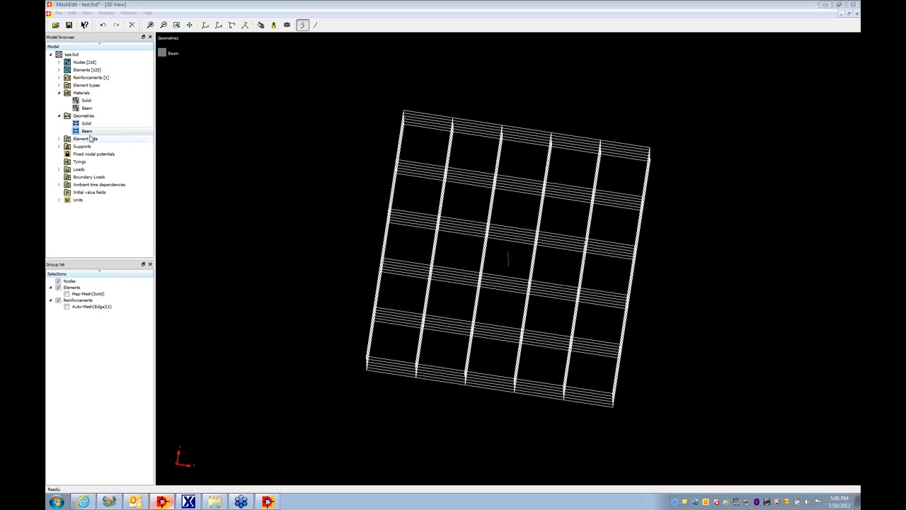
# - Open the properties of the Beam element data and add the INTERF bond-slip interface reinforcement property
pyautogui.click(59, 139)
pyautogui.click(86, 154)
pyautogui.rightClick(86, 154)
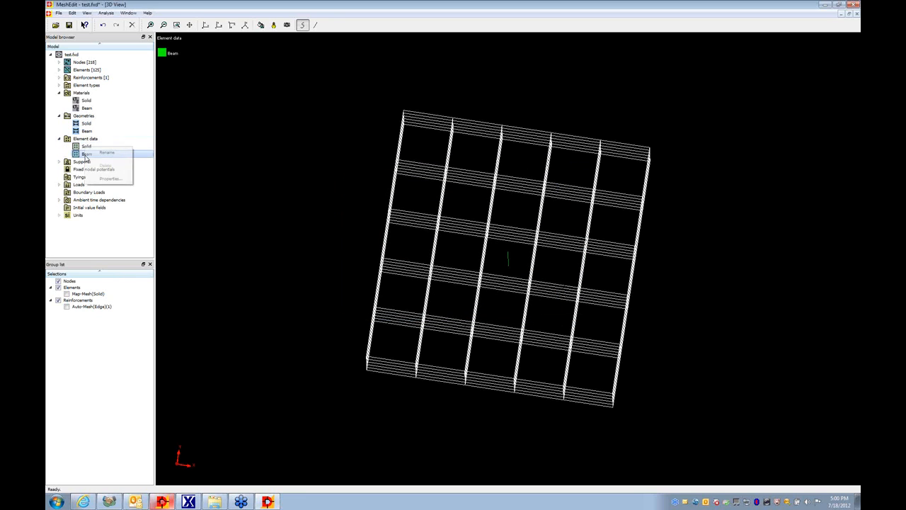
pyautogui.click(106, 181)
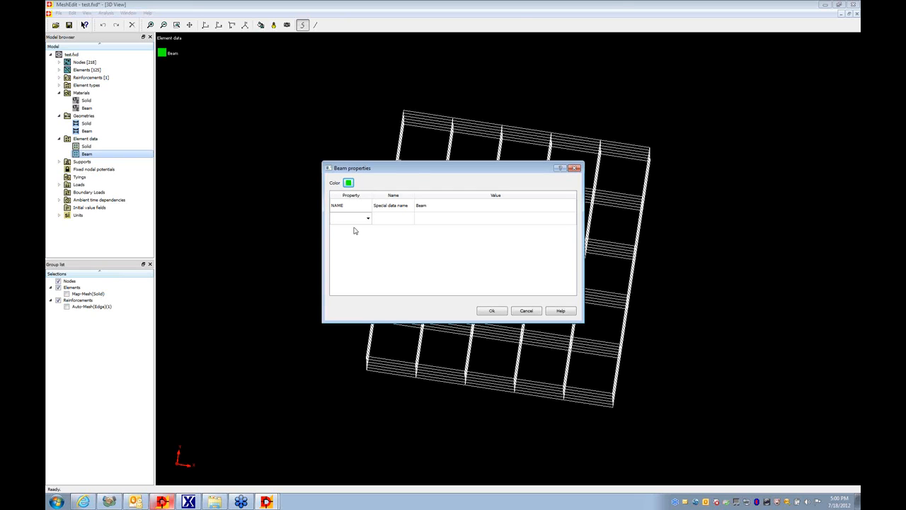
pyautogui.click(852, 35)
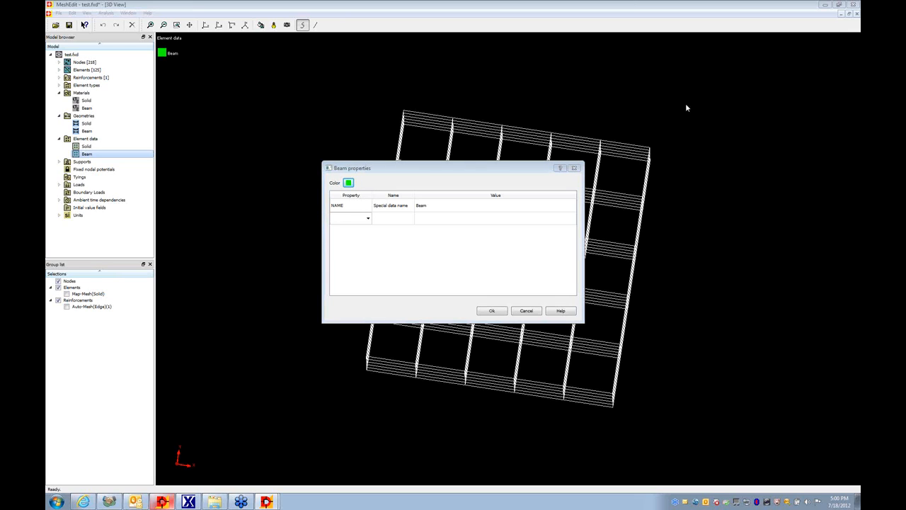
pyautogui.click(353, 217)
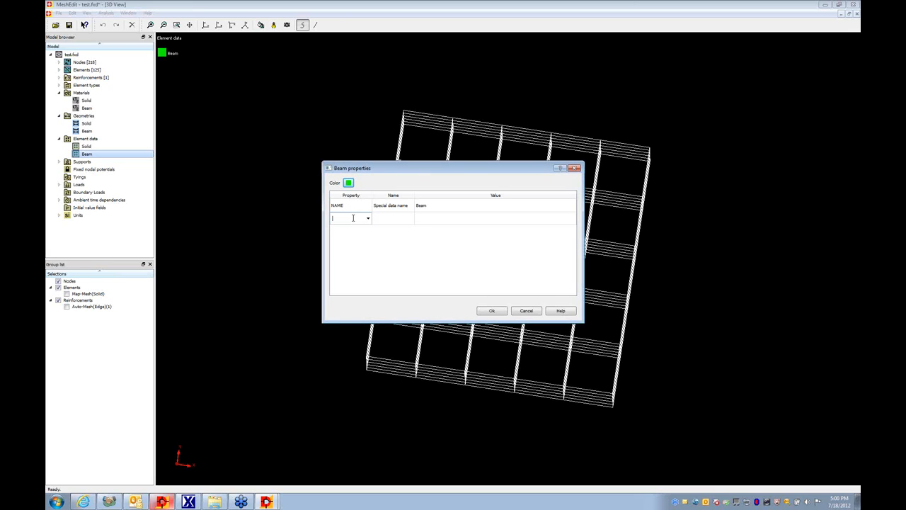
pyautogui.write('INTERF')
pyautogui.click(428, 218)
pyautogui.moveTo(415, 195); pyautogui.dragTo(446, 195)
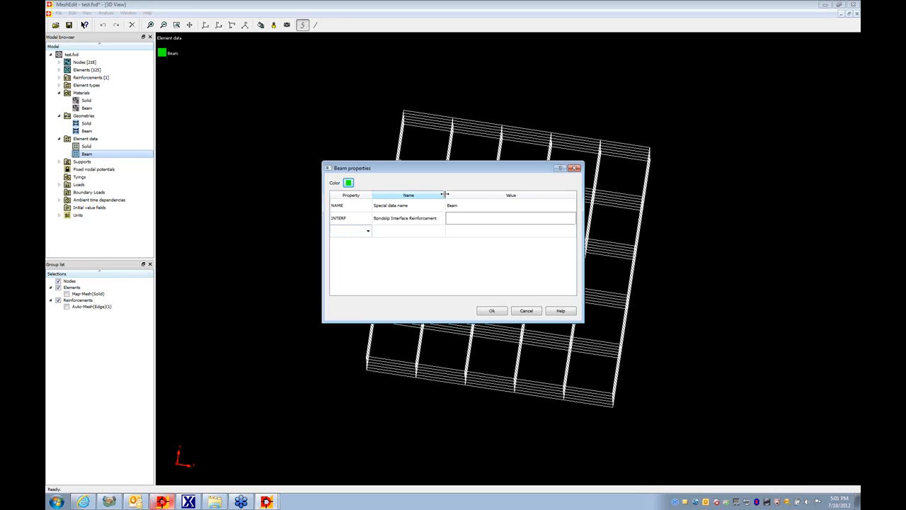
# - Set the INTERF value to BEAM and accept the Beam element data properties
pyautogui.click(471, 218)
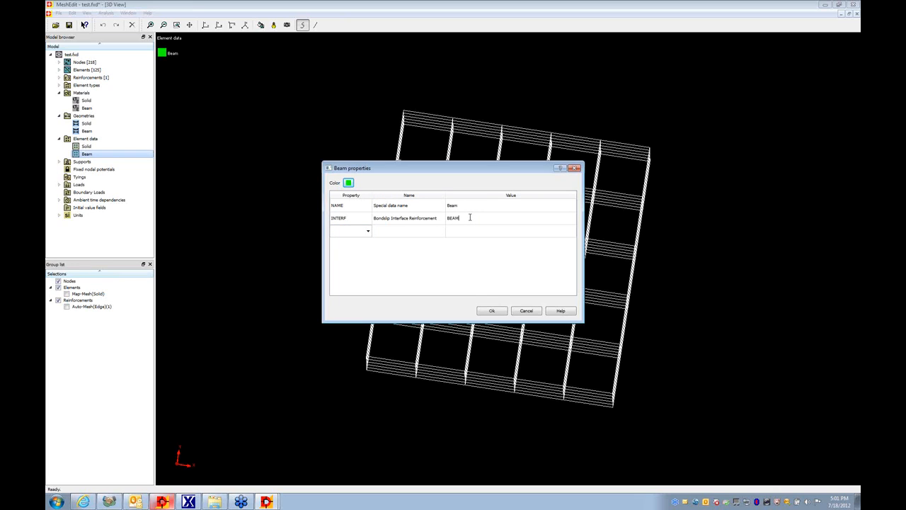
pyautogui.click(470, 233)
pyautogui.click(488, 312)
pyautogui.click(487, 311)
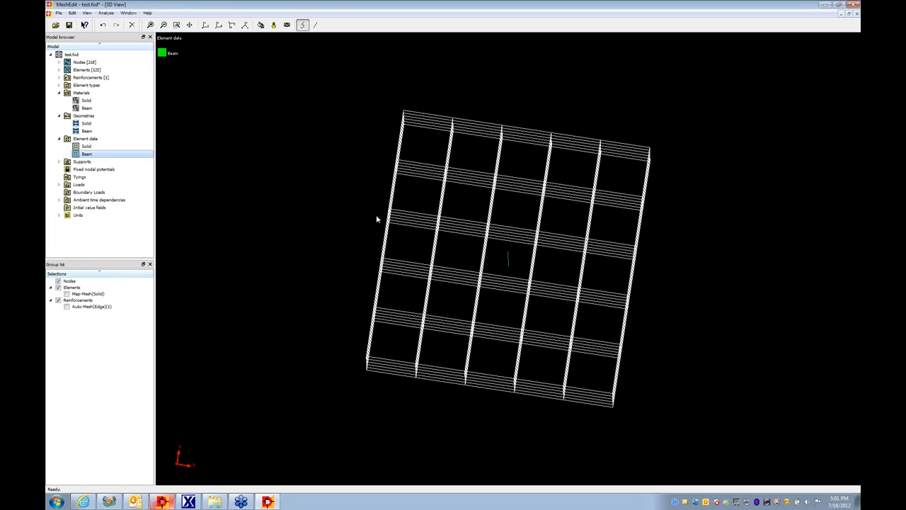
# - Save the model as the Diana data file test.dat in the Embedded beam folder
pyautogui.click(59, 13)
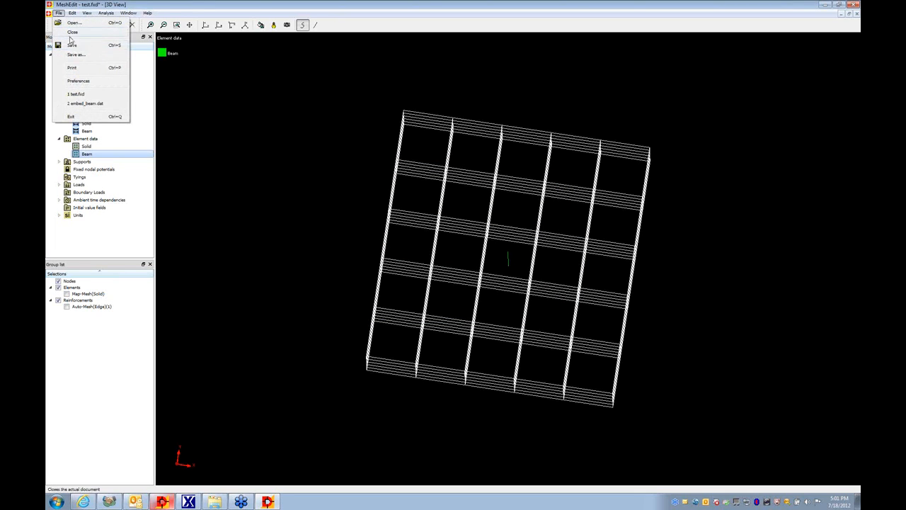
pyautogui.click(92, 55)
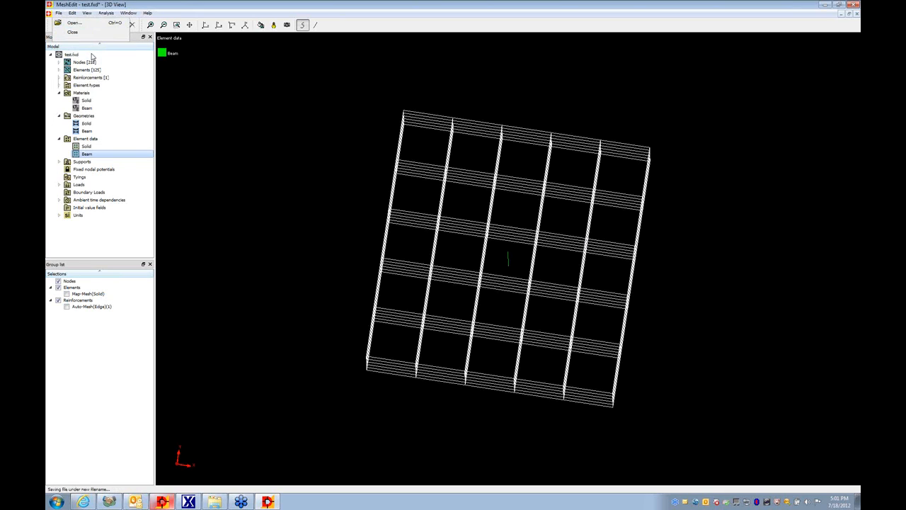
pyautogui.click(524, 173)
pyautogui.click(366, 316)
pyautogui.write('est')
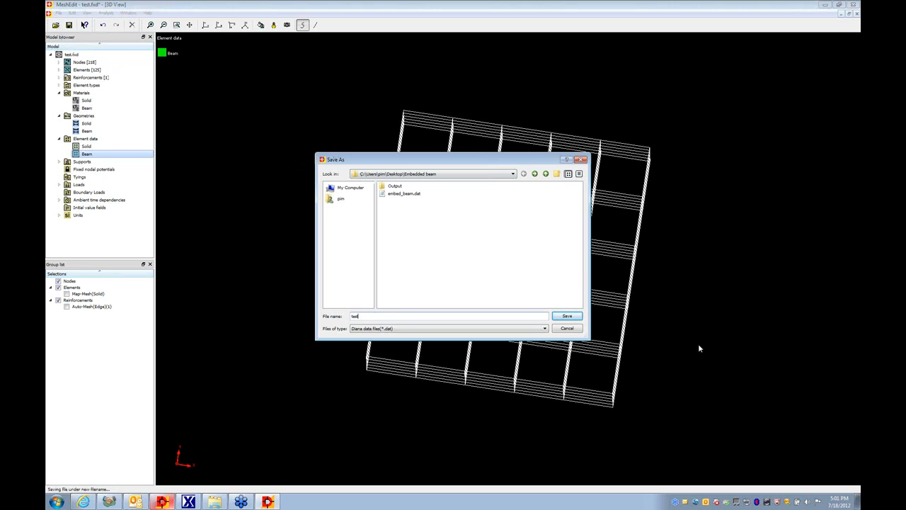
pyautogui.click(568, 319)
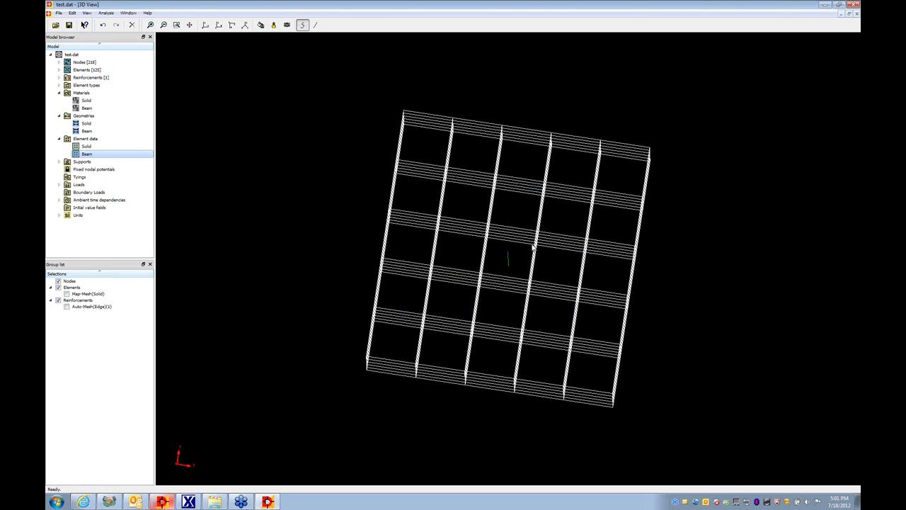
# - Run a structural linear static analysis of the saved model
pyautogui.click(151, 25)
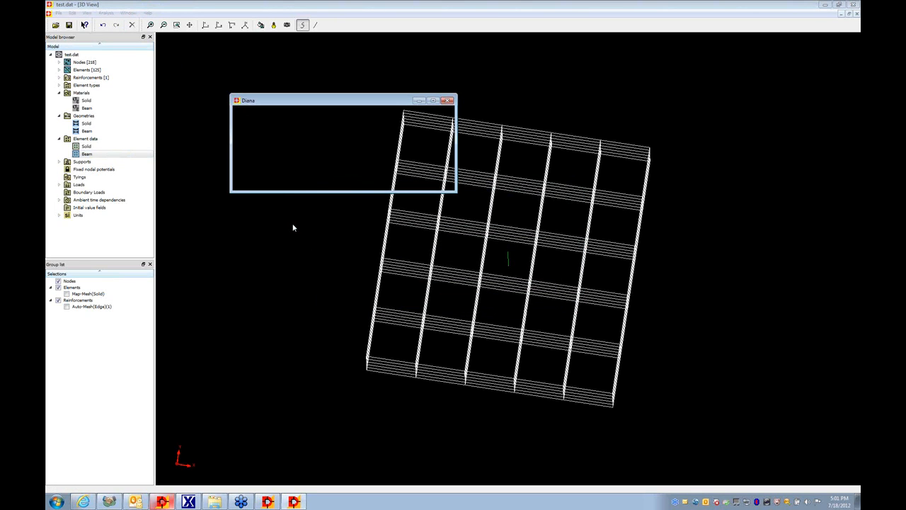
pyautogui.click(310, 163)
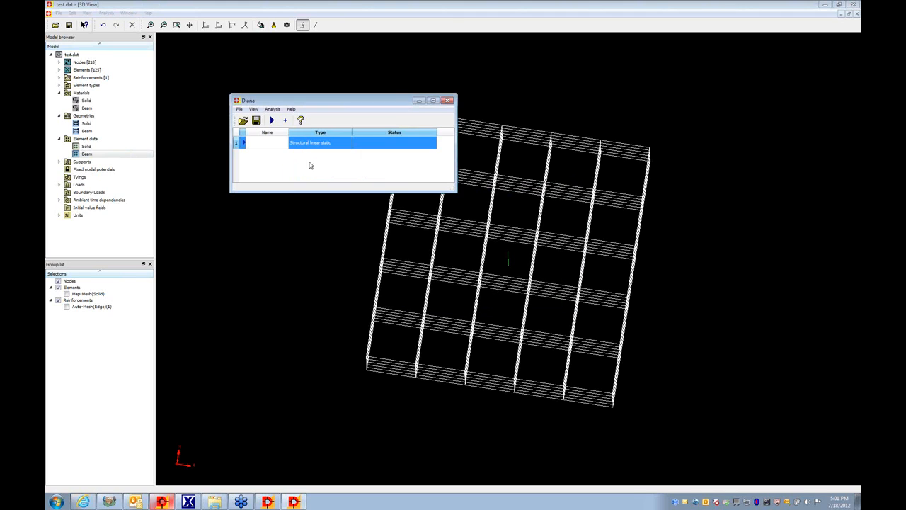
pyautogui.click(272, 121)
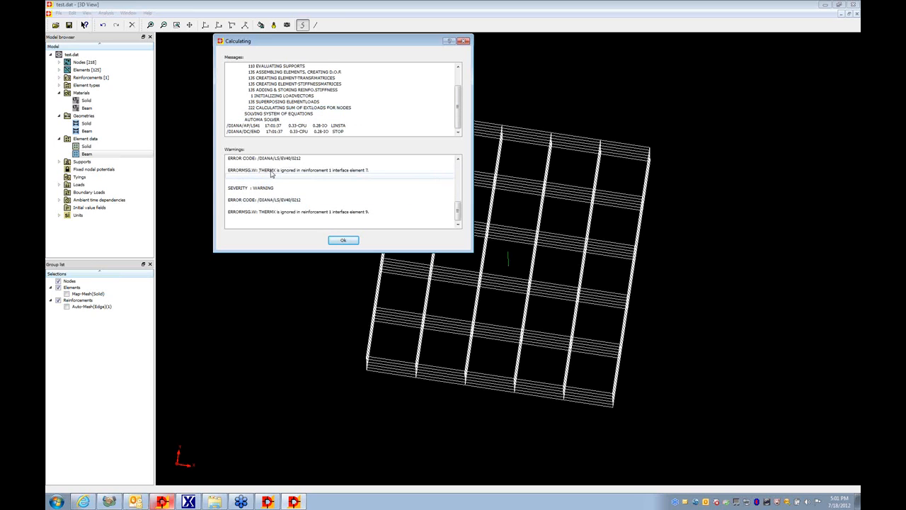
# - Review the calculation warnings about the reinforcement interface elements and close the analysis window
pyautogui.click(272, 171)
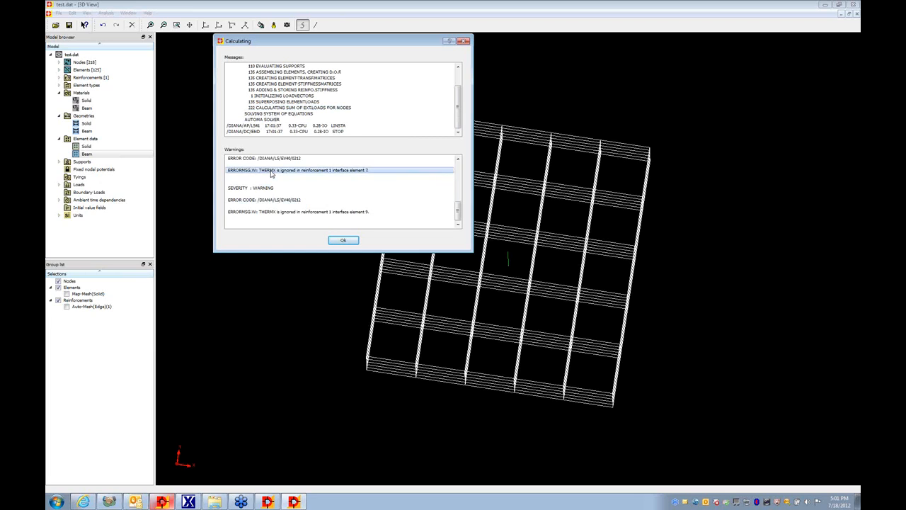
pyautogui.scroll(2, 271, 174)
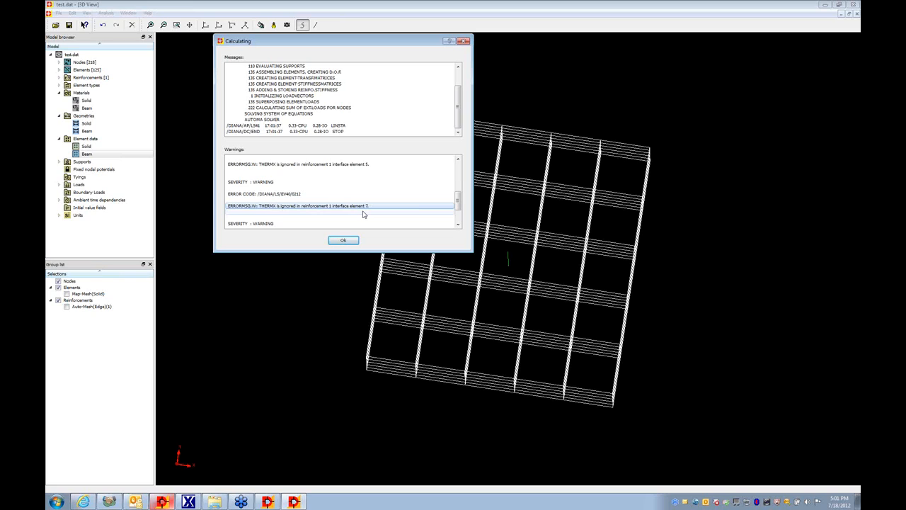
pyautogui.click(344, 241)
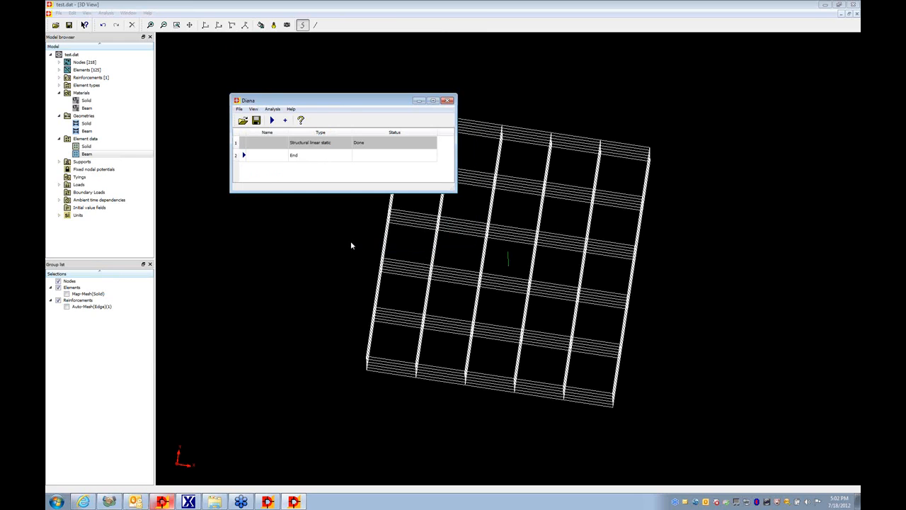
pyautogui.click(448, 101)
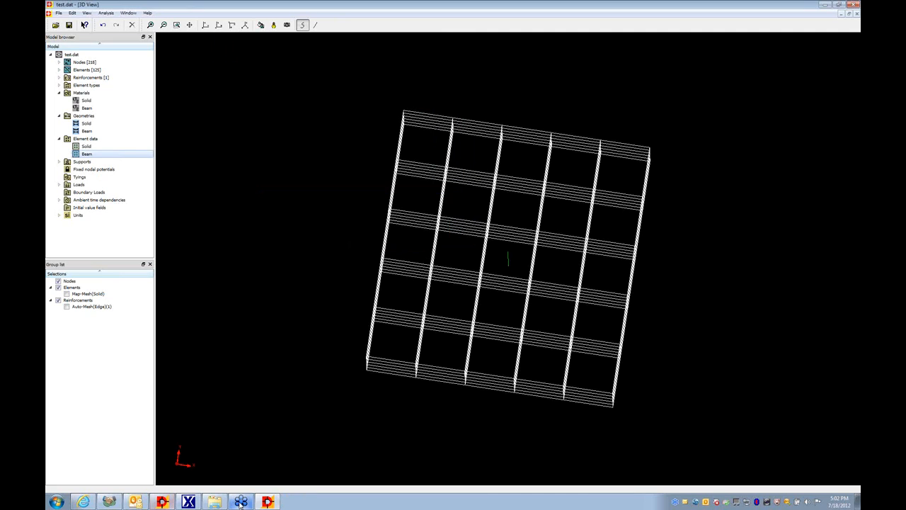
# - Switch to midas FX+ for DIANA and add test.dpb from the Embedded beam Output folder as the post result file for import
pyautogui.click(189, 501)
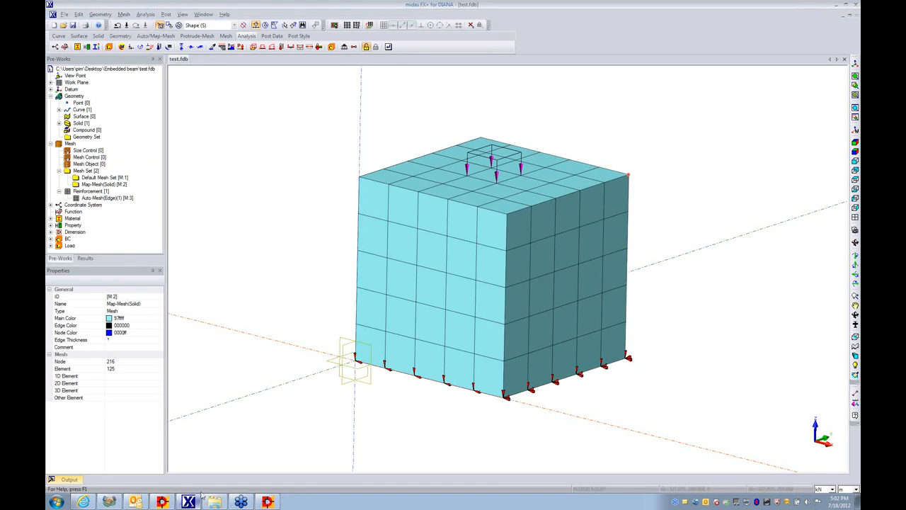
pyautogui.click(86, 259)
pyautogui.rightClick(71, 71)
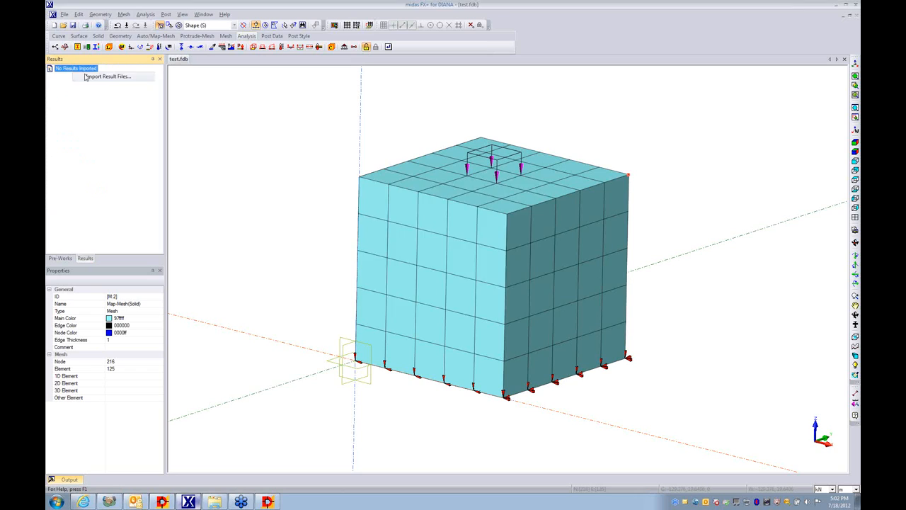
pyautogui.click(88, 76)
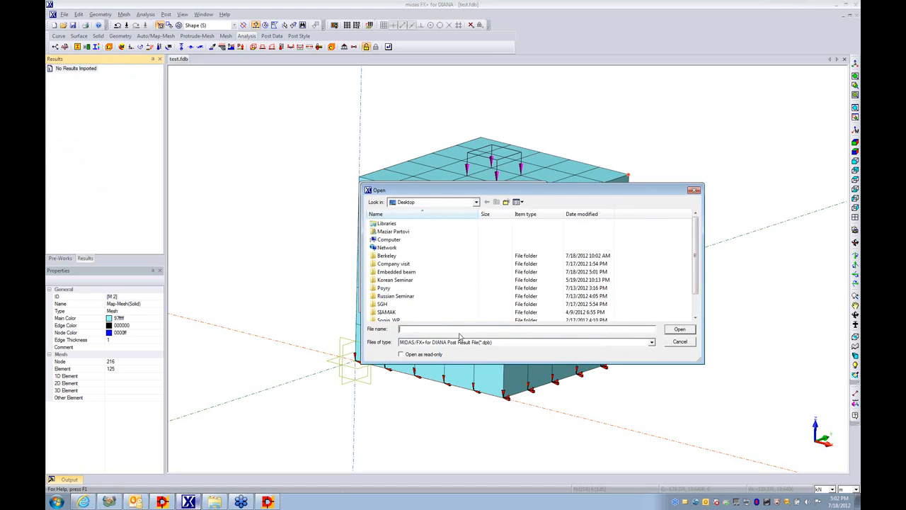
pyautogui.doubleClick(403, 272)
pyautogui.doubleClick(386, 224)
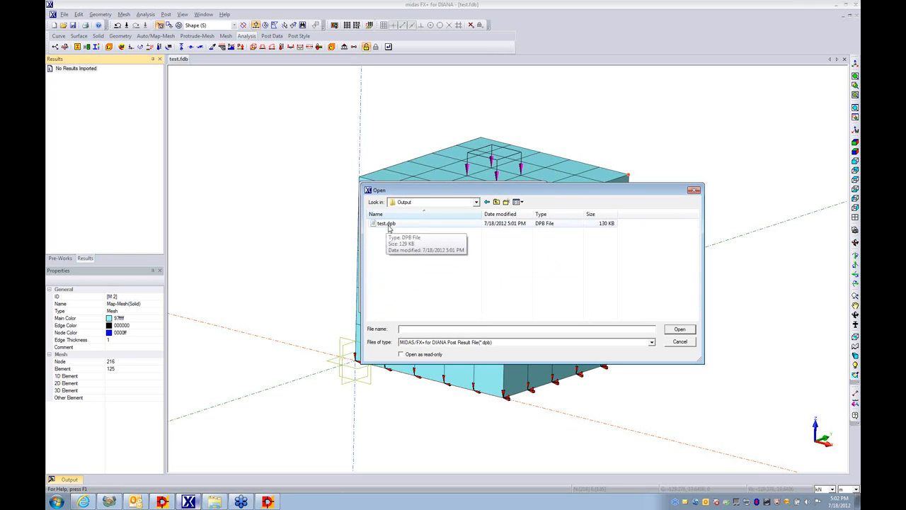
pyautogui.doubleClick(387, 224)
# - Add test.dmb as the post model file for embedded reinforcements and import the results
pyautogui.click(522, 288)
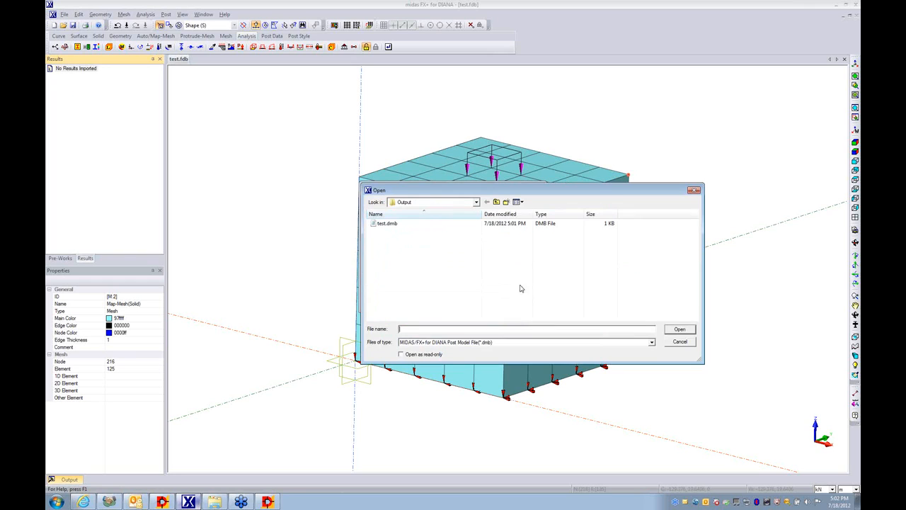
pyautogui.doubleClick(399, 224)
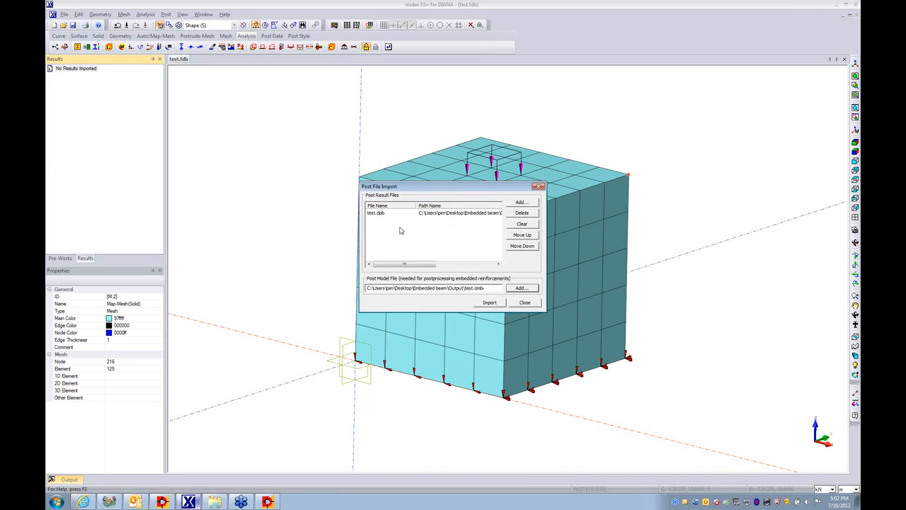
pyautogui.click(487, 305)
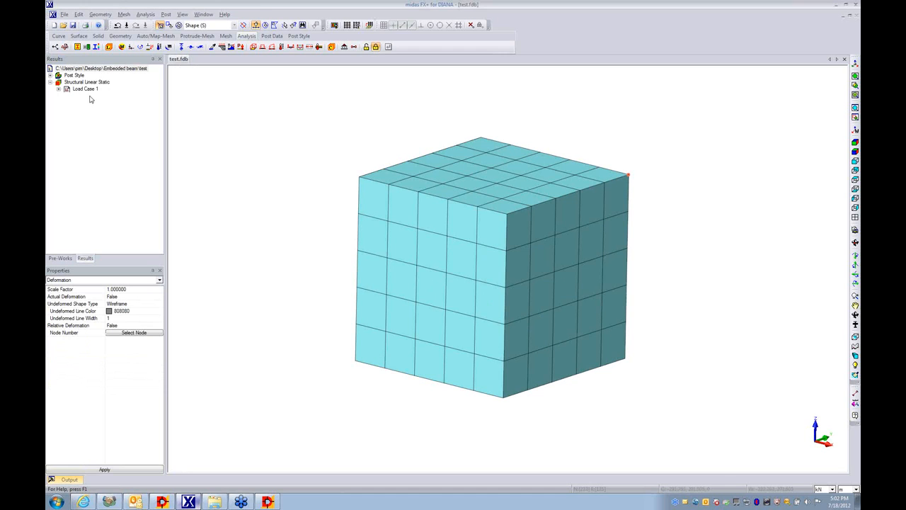
# - Display the DtXYZ(V) total displacement contour of Load Case 1 on the solid box
pyautogui.doubleClick(86, 89)
pyautogui.doubleClick(94, 103)
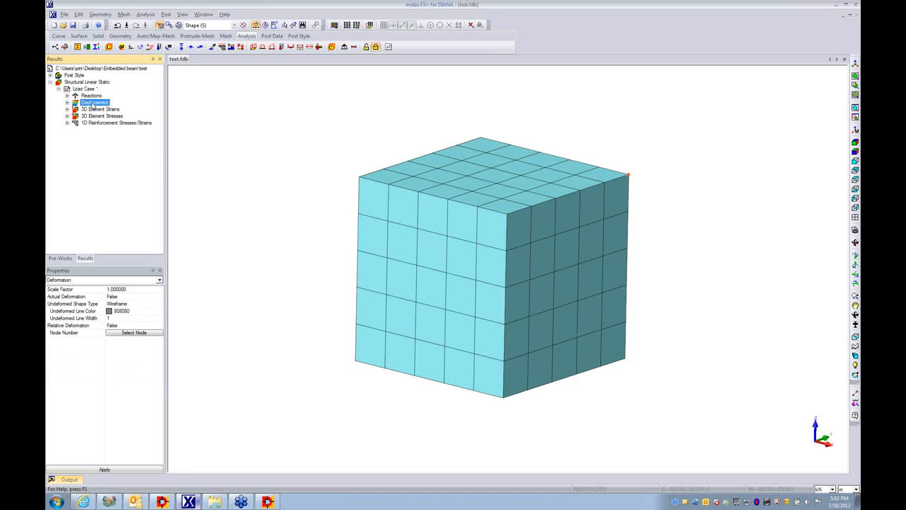
pyautogui.doubleClick(99, 130)
pyautogui.moveTo(408, 240); pyautogui.dragTo(378, 231, button='middle')
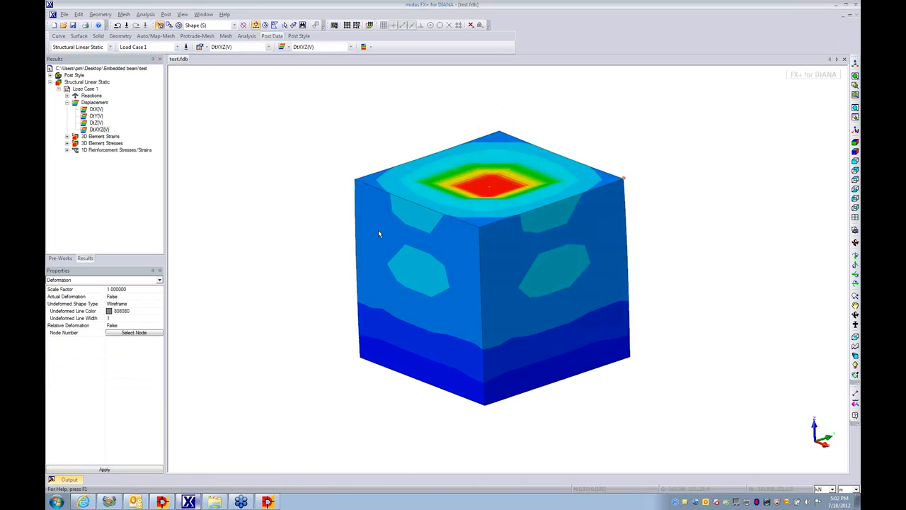
# - Display the Nx Nodes result from the 1D Reinforcement Stresses/Strains of Load Case 1
pyautogui.click(66, 150)
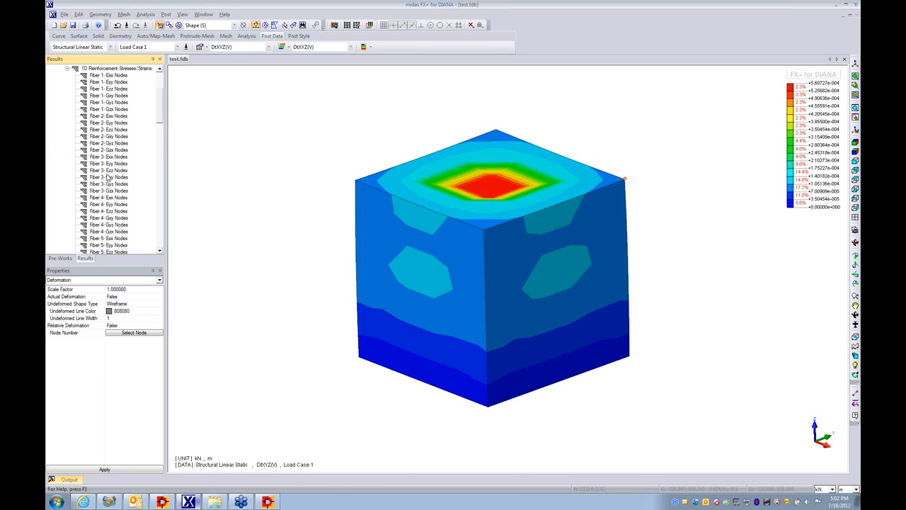
pyautogui.scroll(-1, 159, 122)
pyautogui.moveTo(159, 122); pyautogui.dragTo(164, 239)
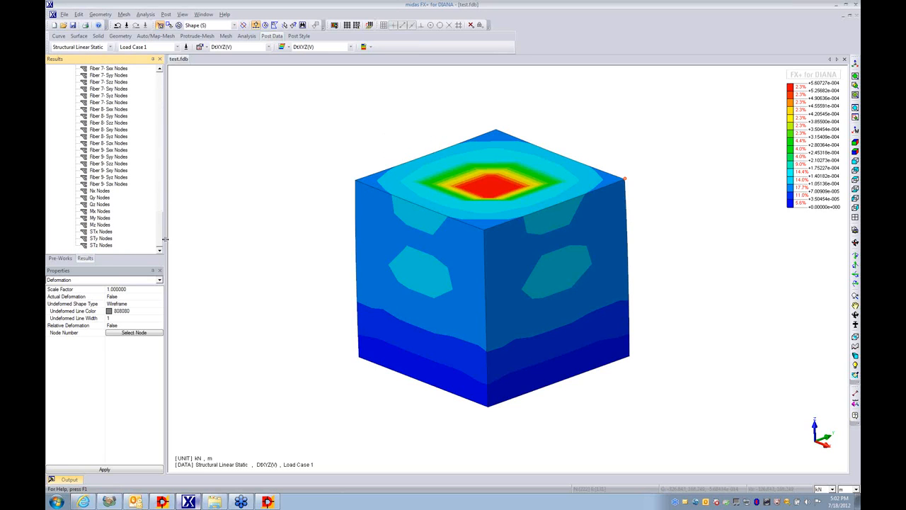
pyautogui.doubleClick(97, 191)
# - Hide the Map-Mesh(Solid) mesh set to isolate the embedded beam in the model view
pyautogui.click(61, 259)
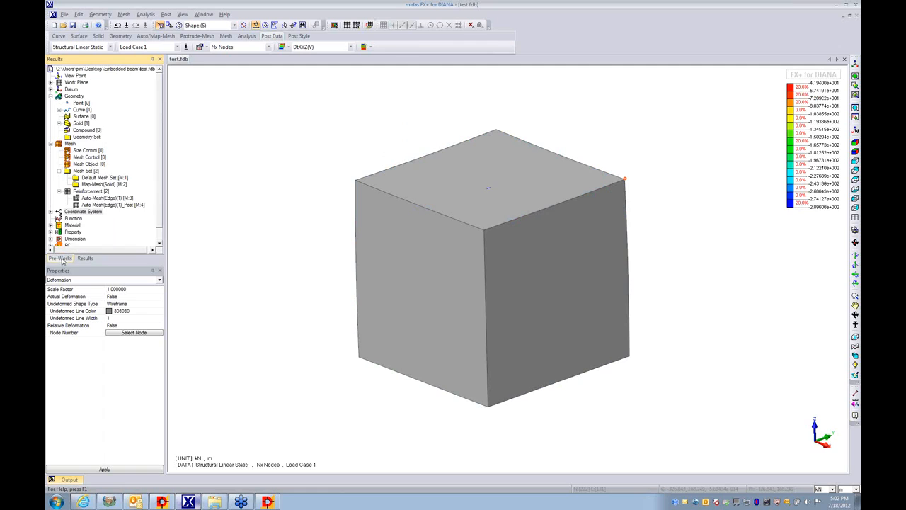
pyautogui.rightClick(97, 185)
pyautogui.click(113, 200)
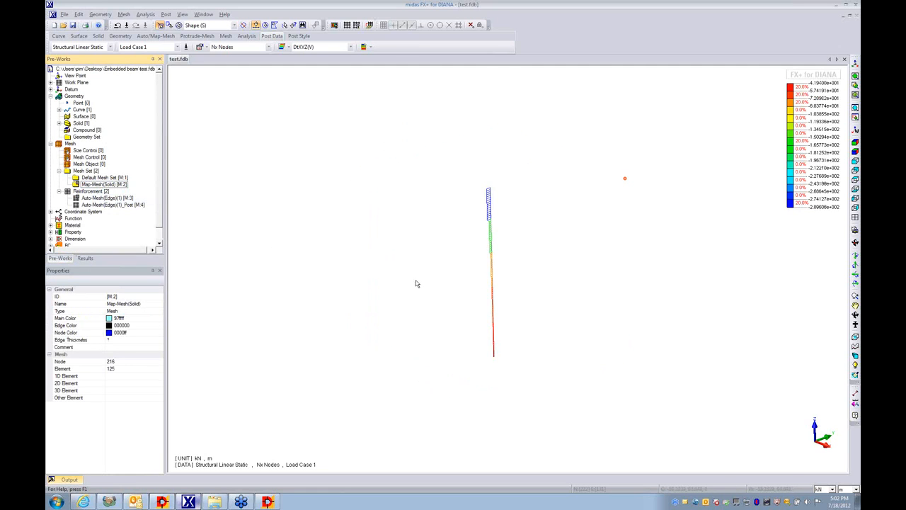
# - Display the Mz Nodes and My Nodes reinforcement results and look through the available PT and ST node results
pyautogui.click(85, 259)
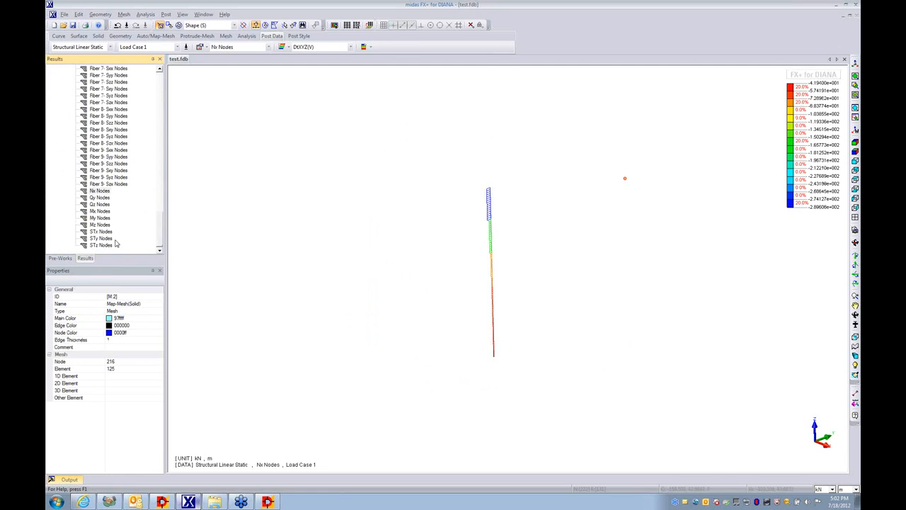
pyautogui.doubleClick(100, 224)
pyautogui.doubleClick(100, 217)
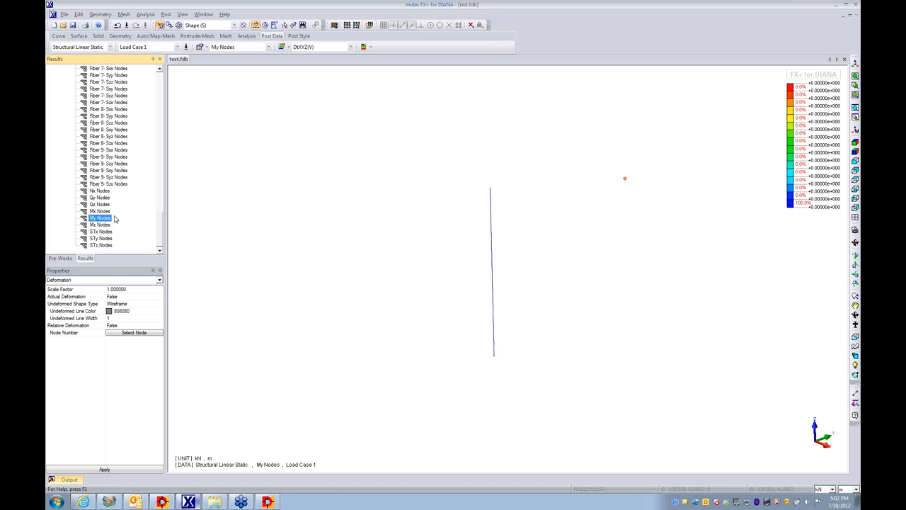
pyautogui.moveTo(161, 227); pyautogui.dragTo(161, 156)
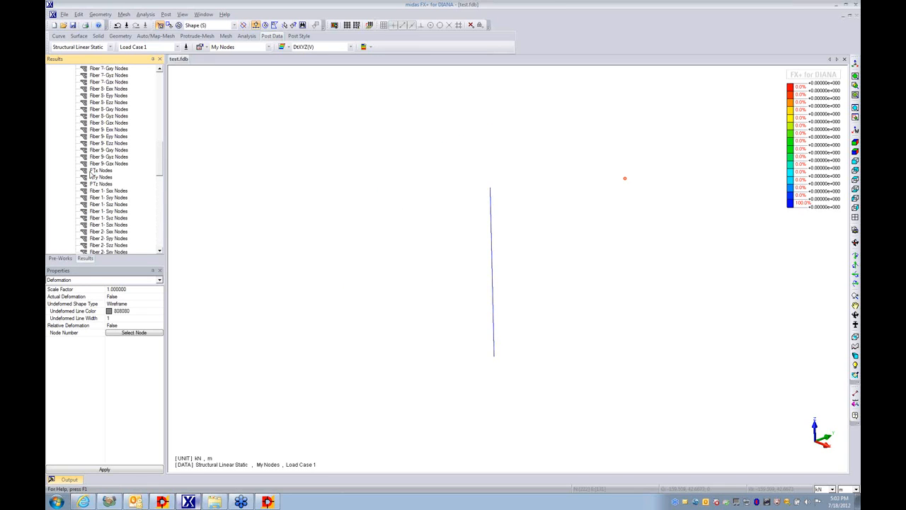
pyautogui.moveTo(161, 169); pyautogui.dragTo(161, 244)
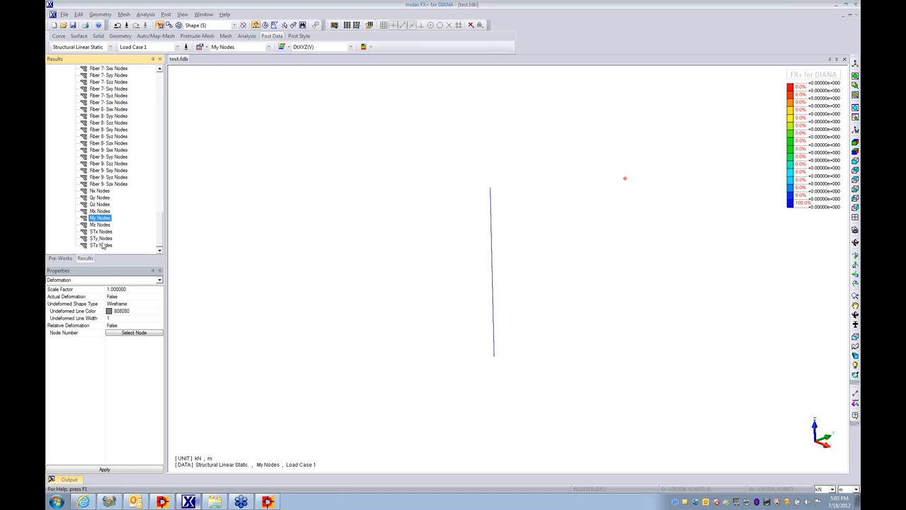
# - Open test.dat from the Embedded beam folder in Notepad and examine the Beam's DSTIF stiffness and RECTAN cross-section entries
pyautogui.click(214, 501)
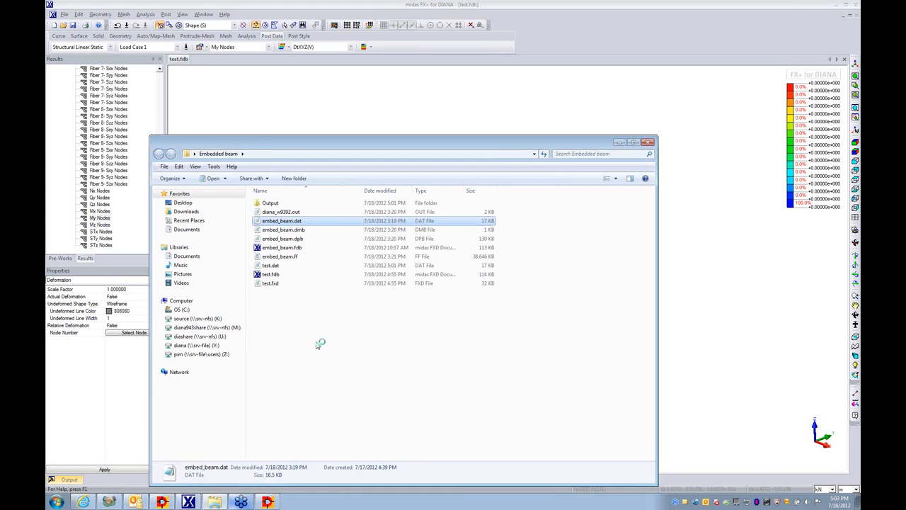
pyautogui.click(279, 266)
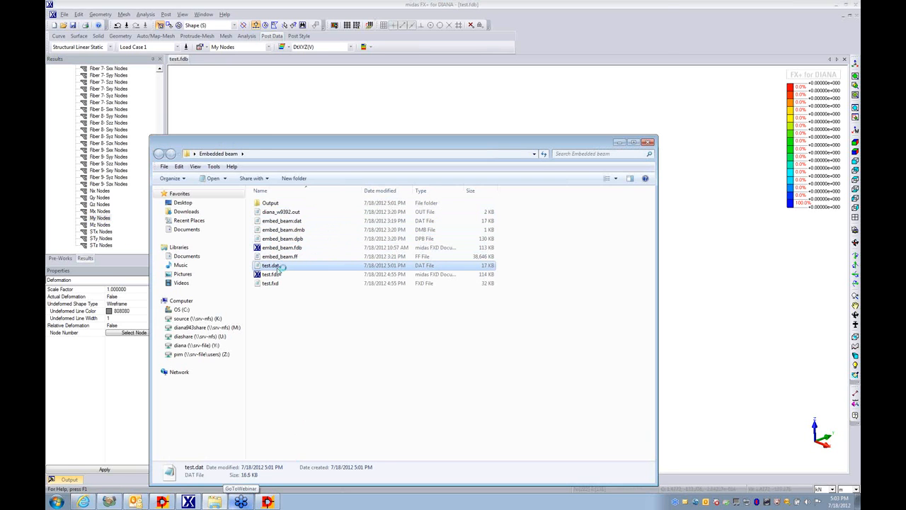
pyautogui.moveTo(657, 63); pyautogui.dragTo(649, 280)
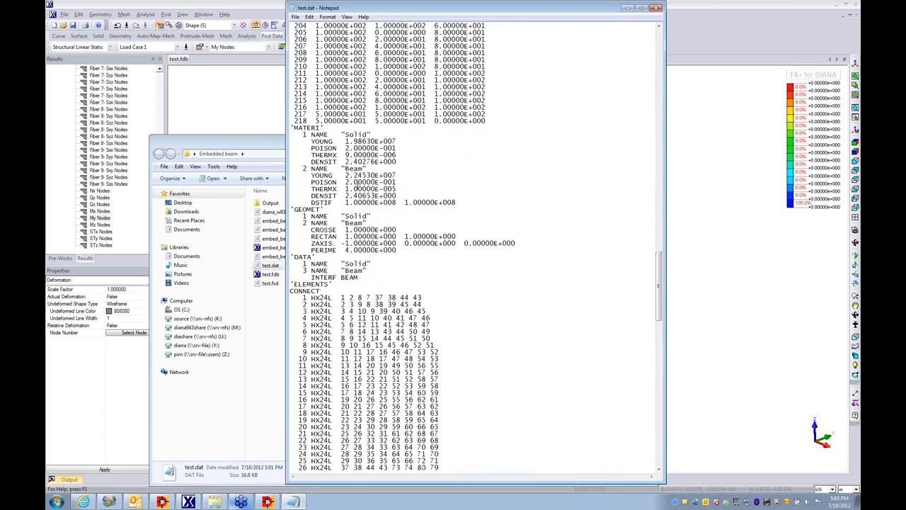
pyautogui.moveTo(320, 202); pyautogui.dragTo(291, 203)
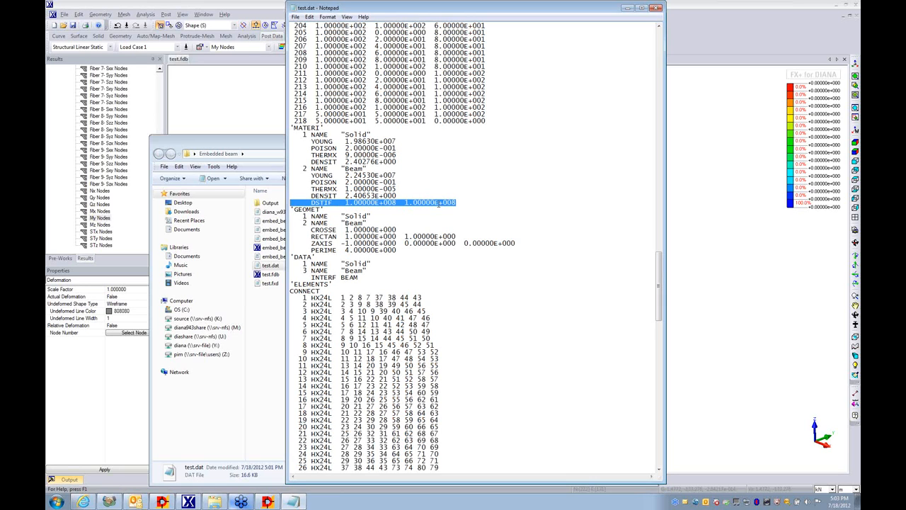
pyautogui.moveTo(312, 237); pyautogui.dragTo(334, 237)
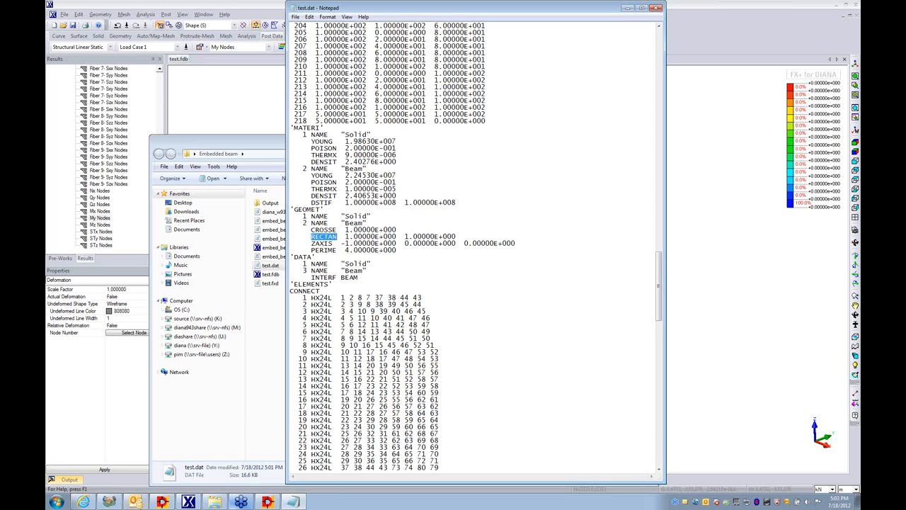
# - Switch to Diana Online Help, consult the Predefined Shapes page for the RECTAN syntax, and return to test.dat
pyautogui.click(158, 505)
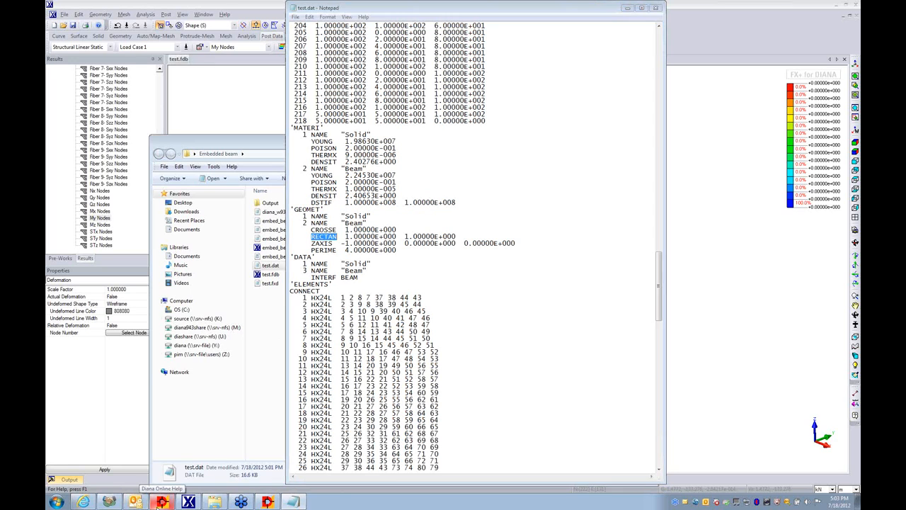
pyautogui.scroll(5, 425, 199)
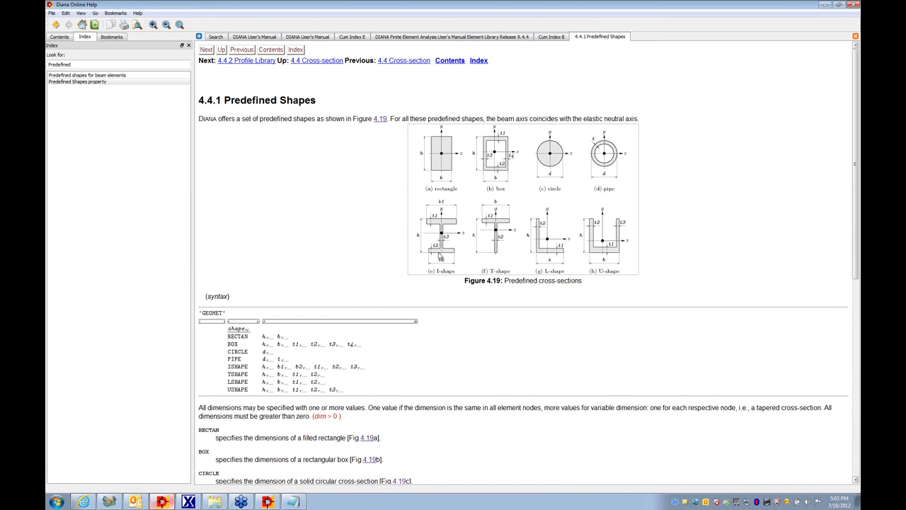
pyautogui.click(827, 5)
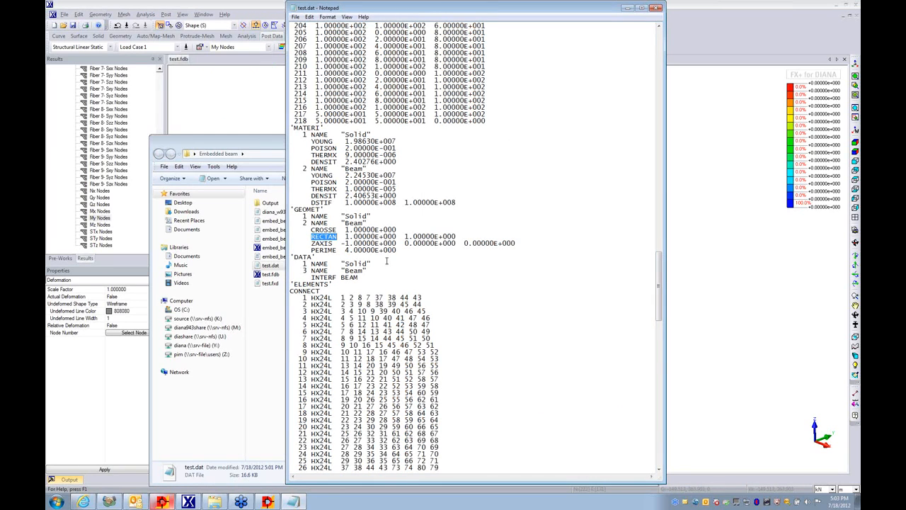
# - Examine the Beam's INTERF BEAM data entry in test.dat, close the file and return from its folder window to midas FX+
pyautogui.moveTo(359, 279); pyautogui.dragTo(292, 276)
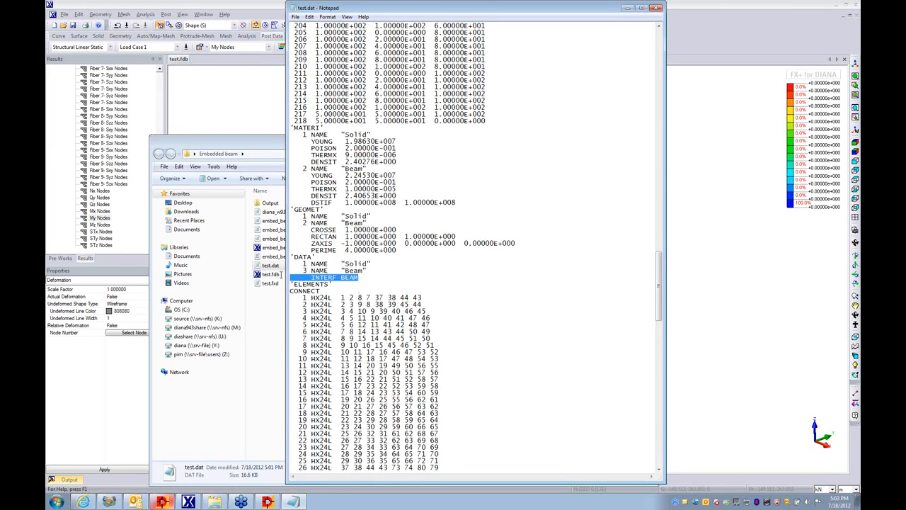
pyautogui.click(355, 281)
pyautogui.moveTo(659, 269); pyautogui.dragTo(693, 45)
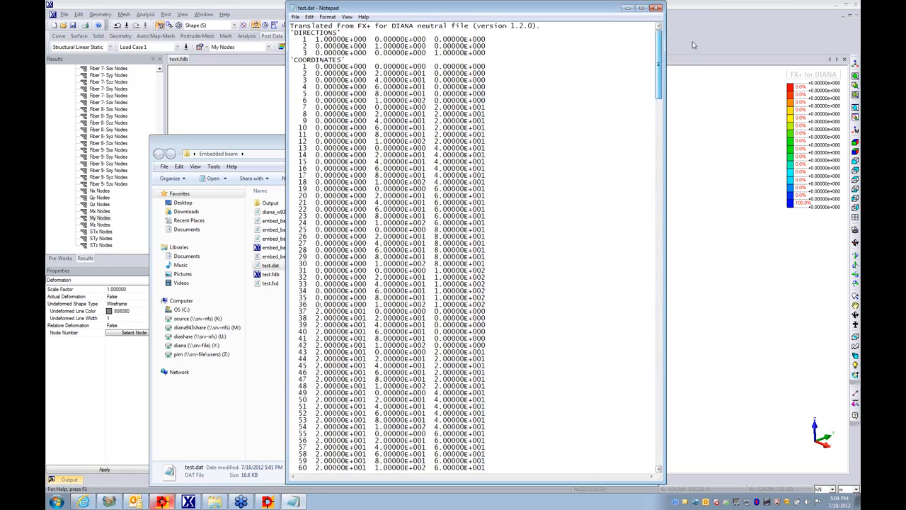
pyautogui.click(656, 8)
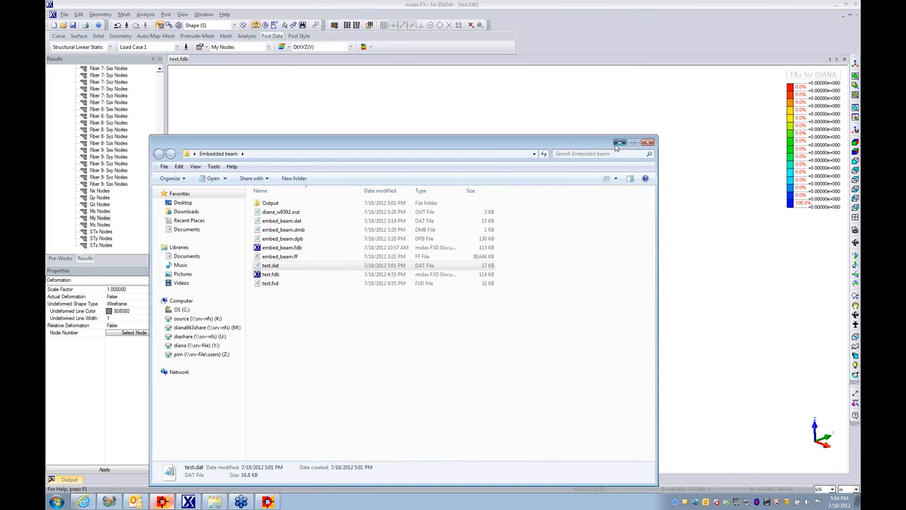
pyautogui.click(617, 143)
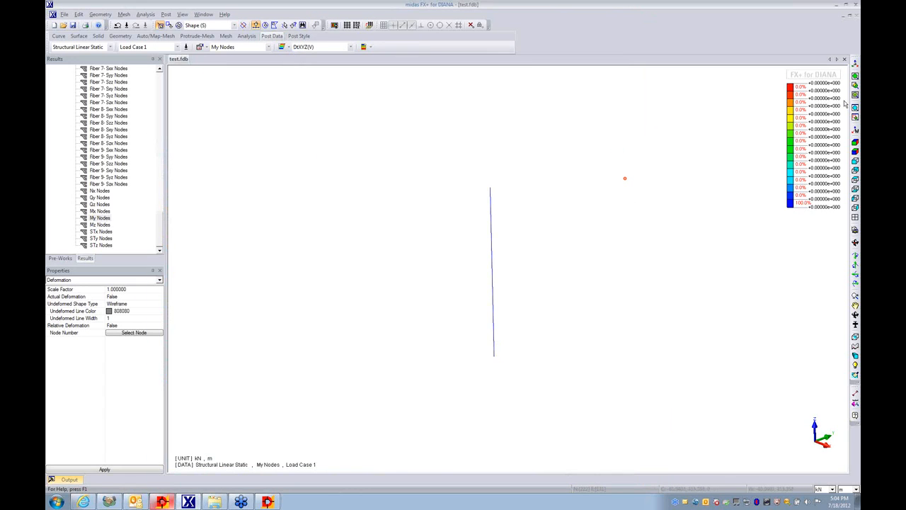
pyautogui.click(856, 24)
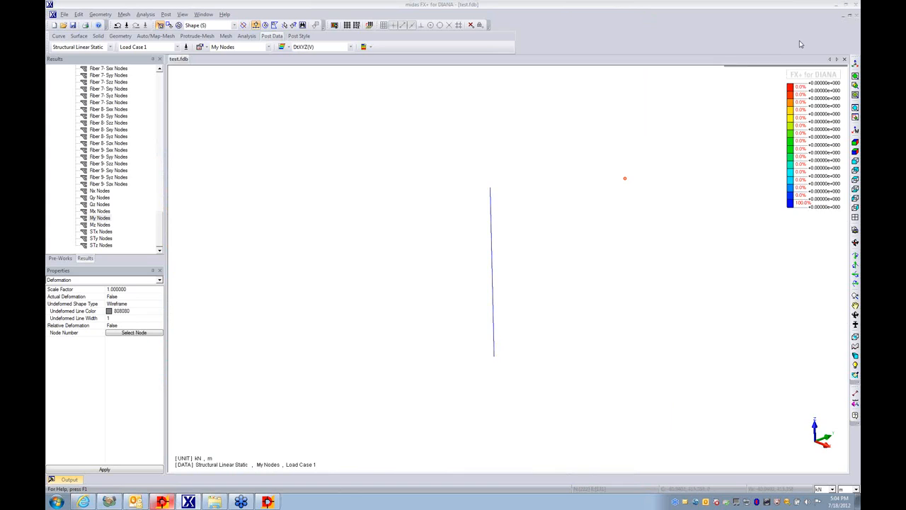